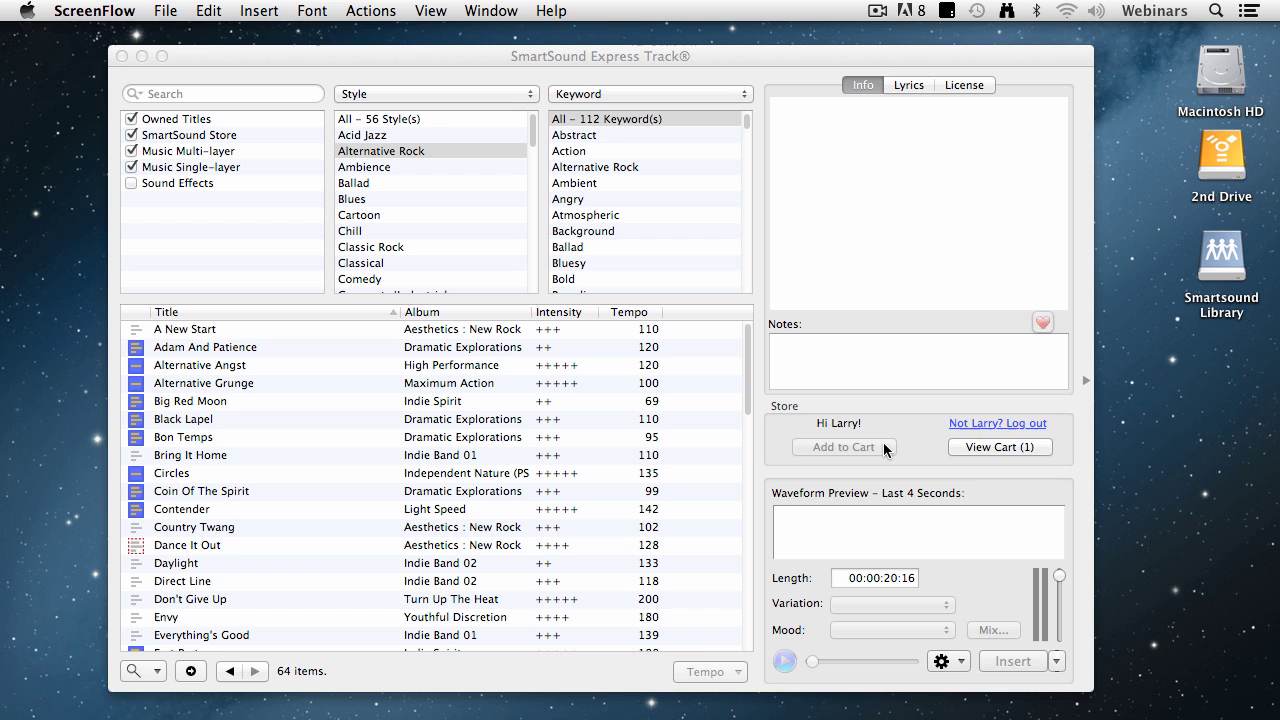
Log out of the SmartSound store account, then log back in with the saved credentials
click(981, 425)
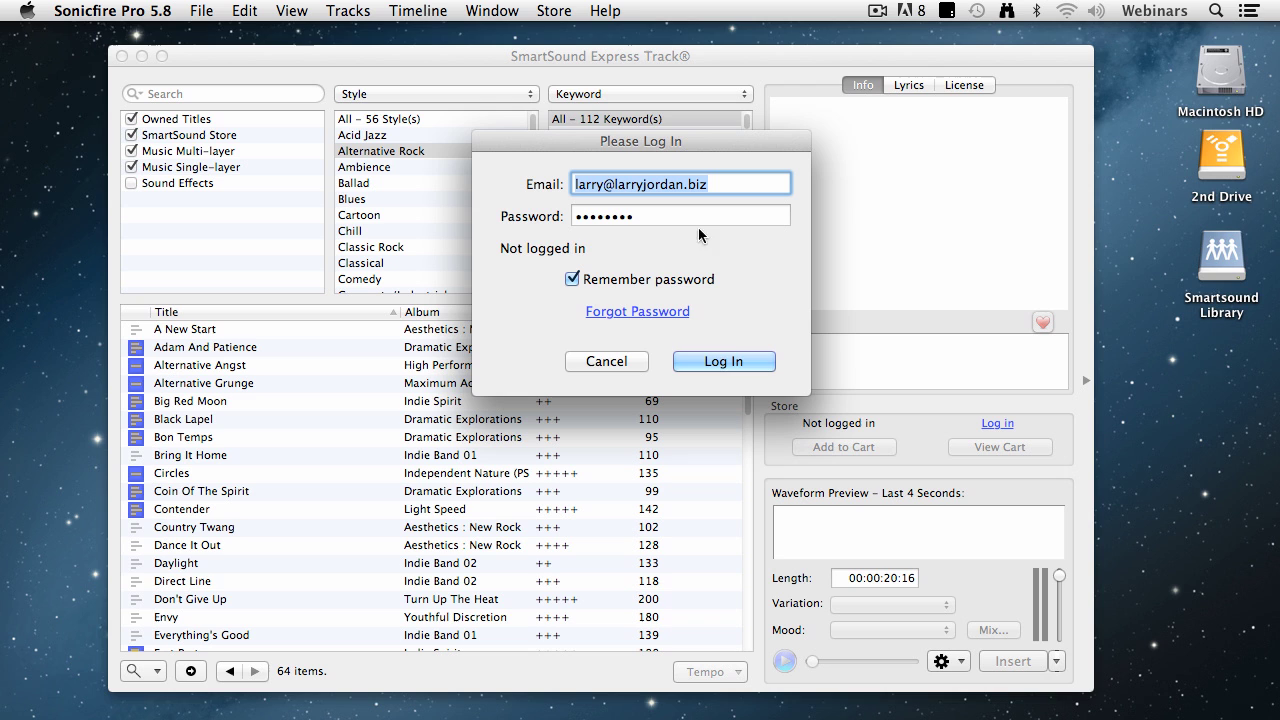
click(735, 362)
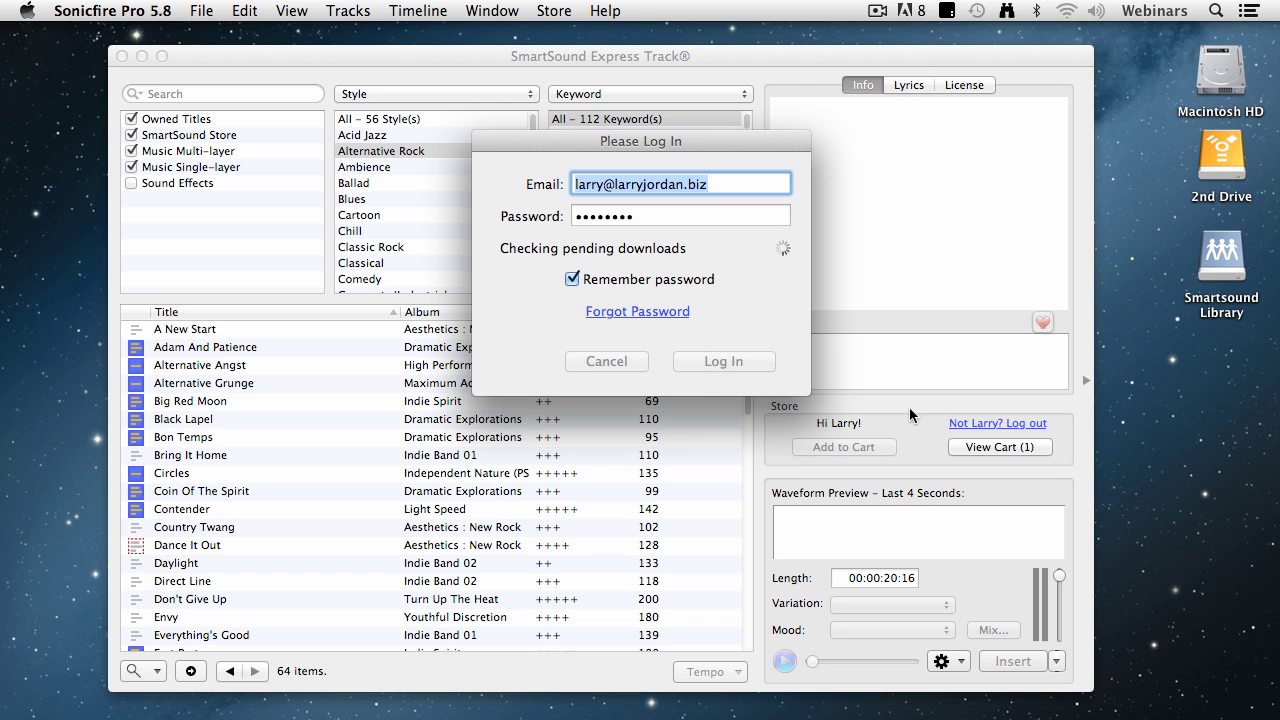
click(723, 361)
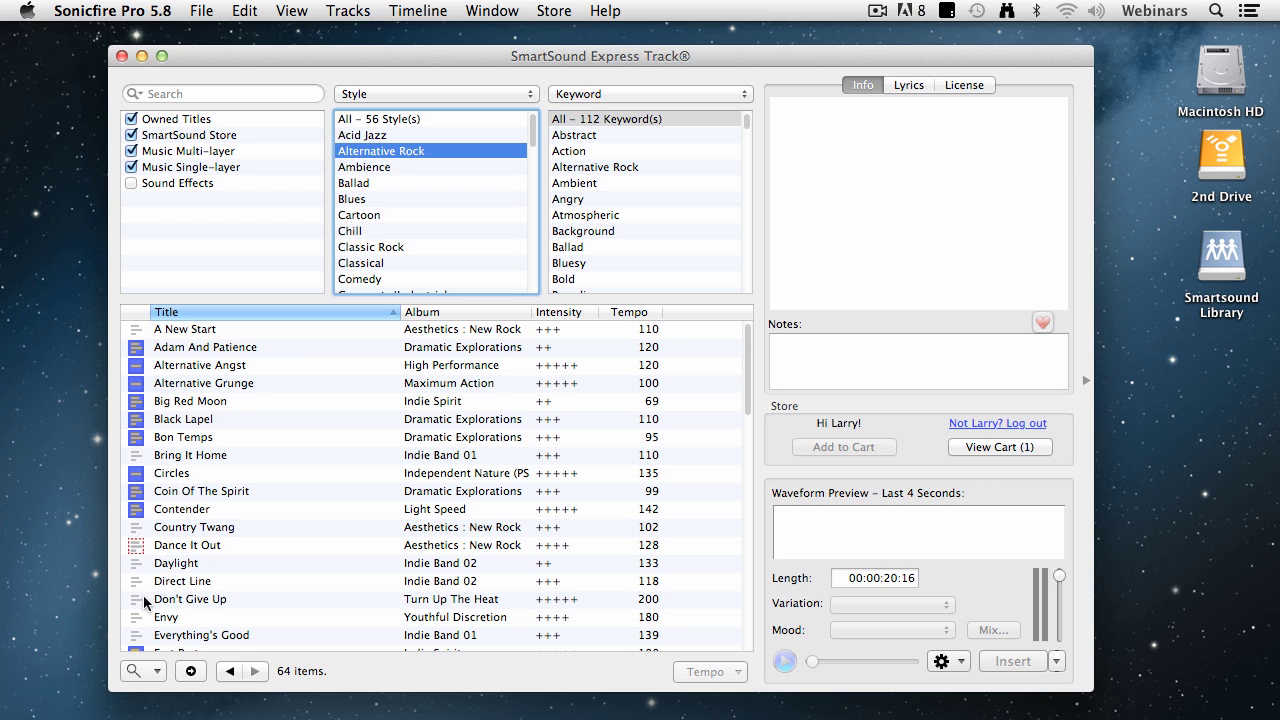
Scroll down through the 64-title Alternative Rock track list and back up
scroll(143, 595, down, 8)
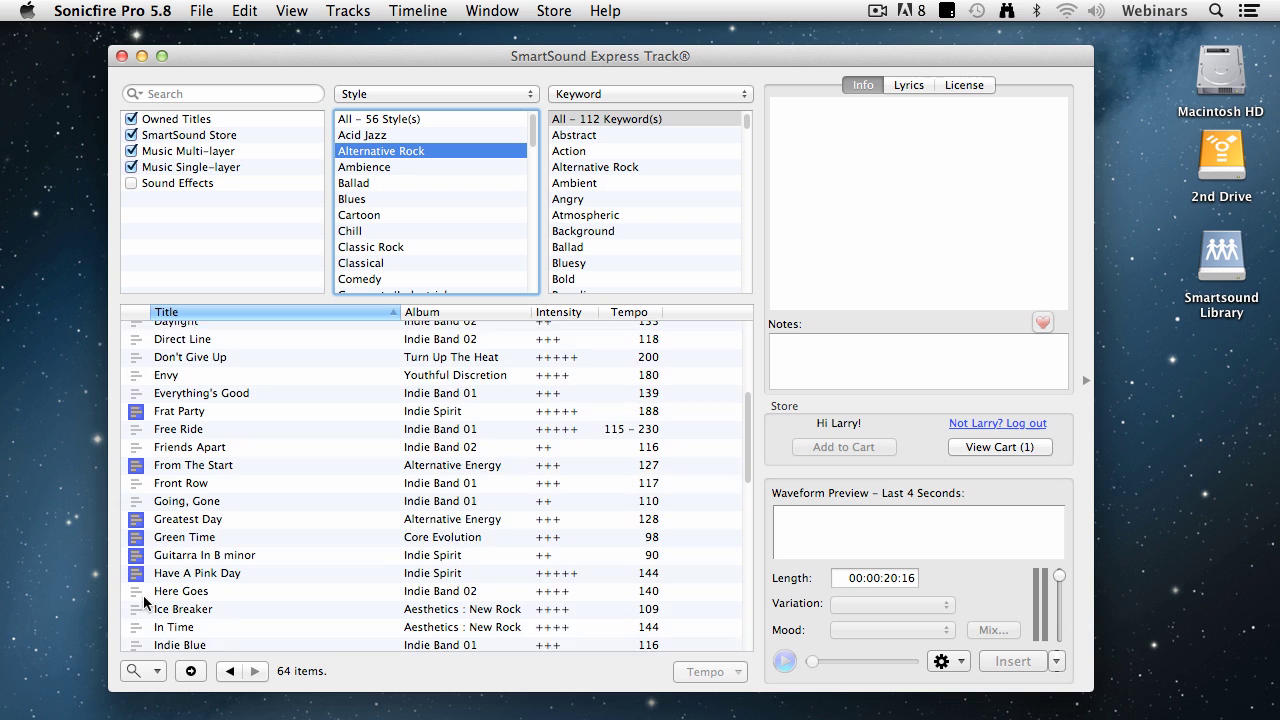
scroll(143, 595, down, 15)
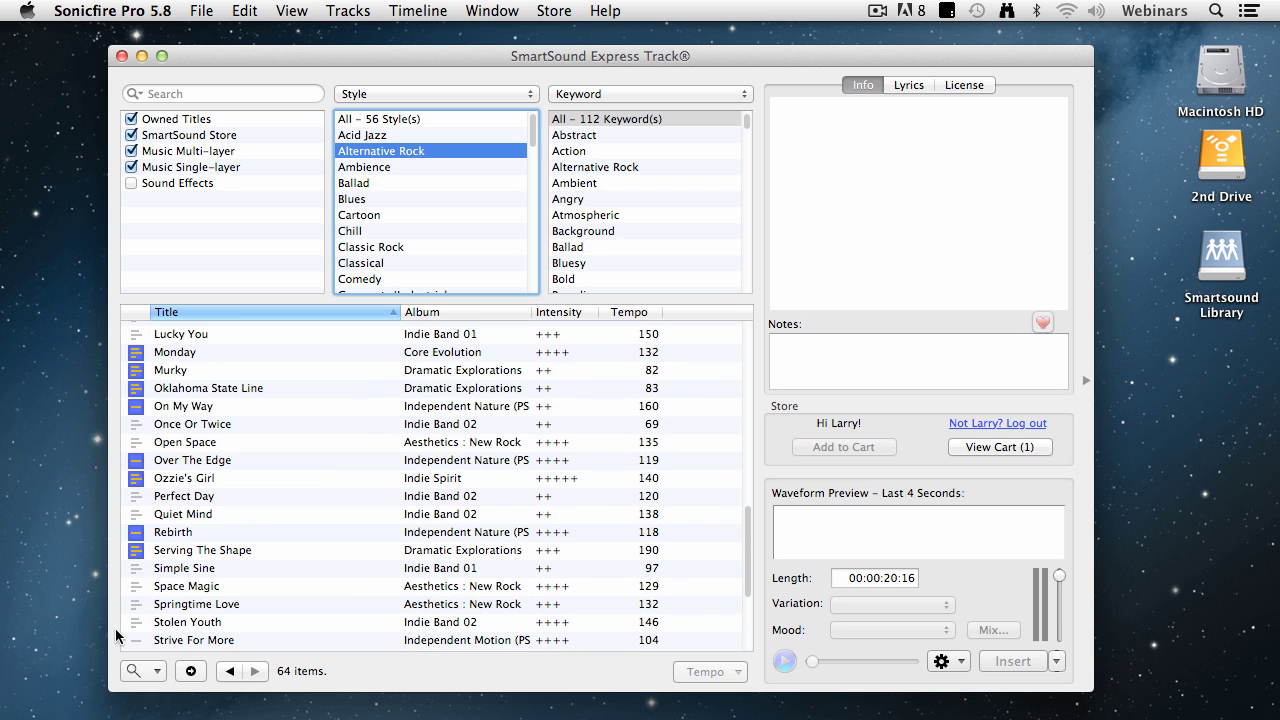
scroll(147, 644, down, 2)
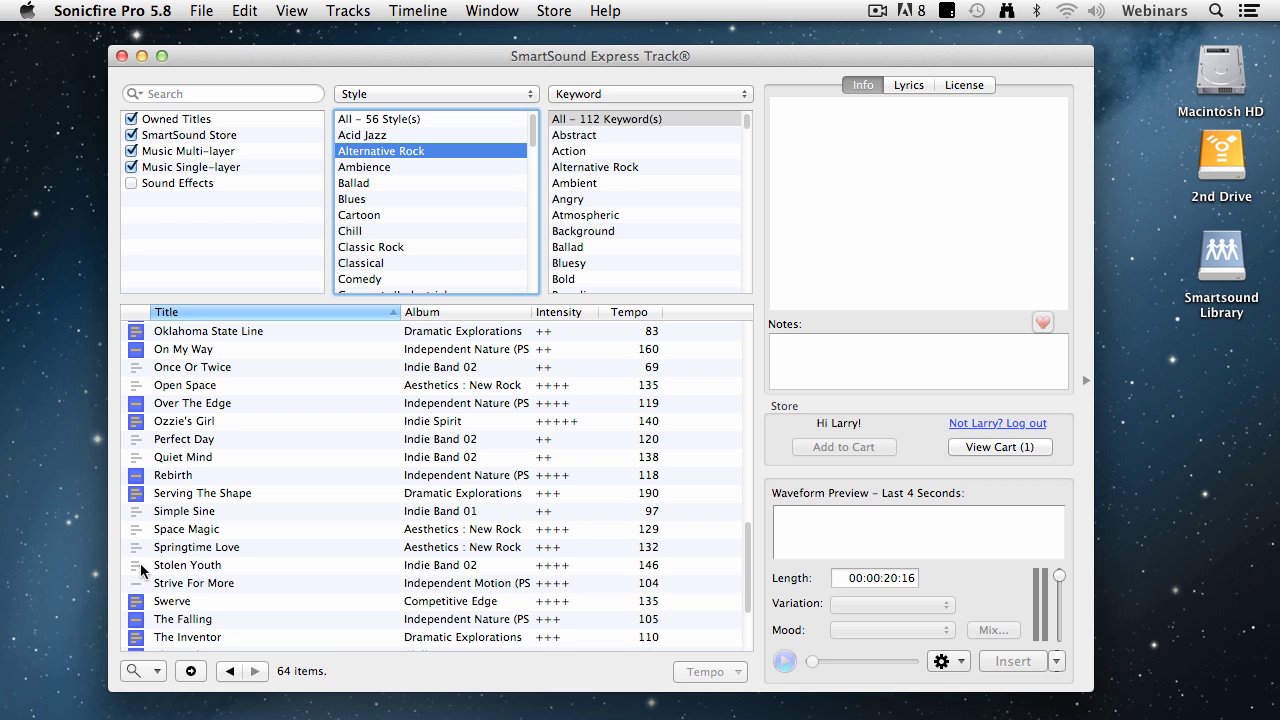
scroll(208, 540, up, 12)
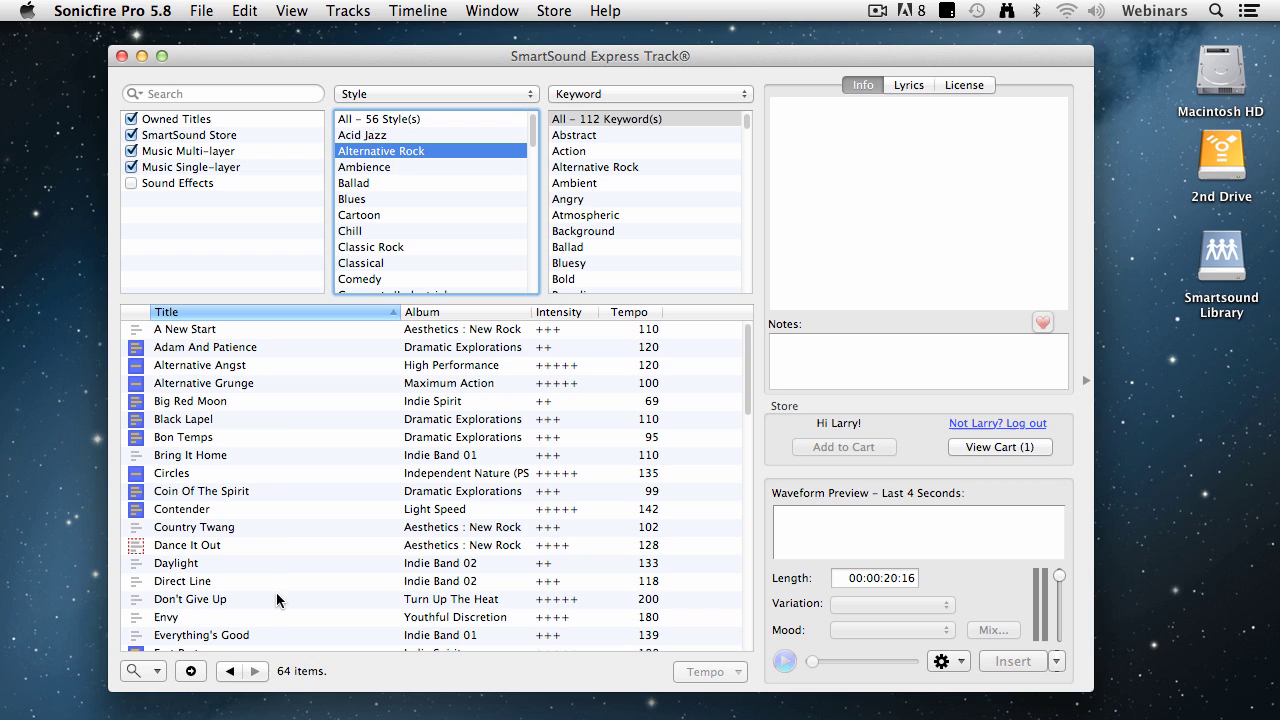
Select Direct Line and play its waveform preview, then stop it
click(236, 580)
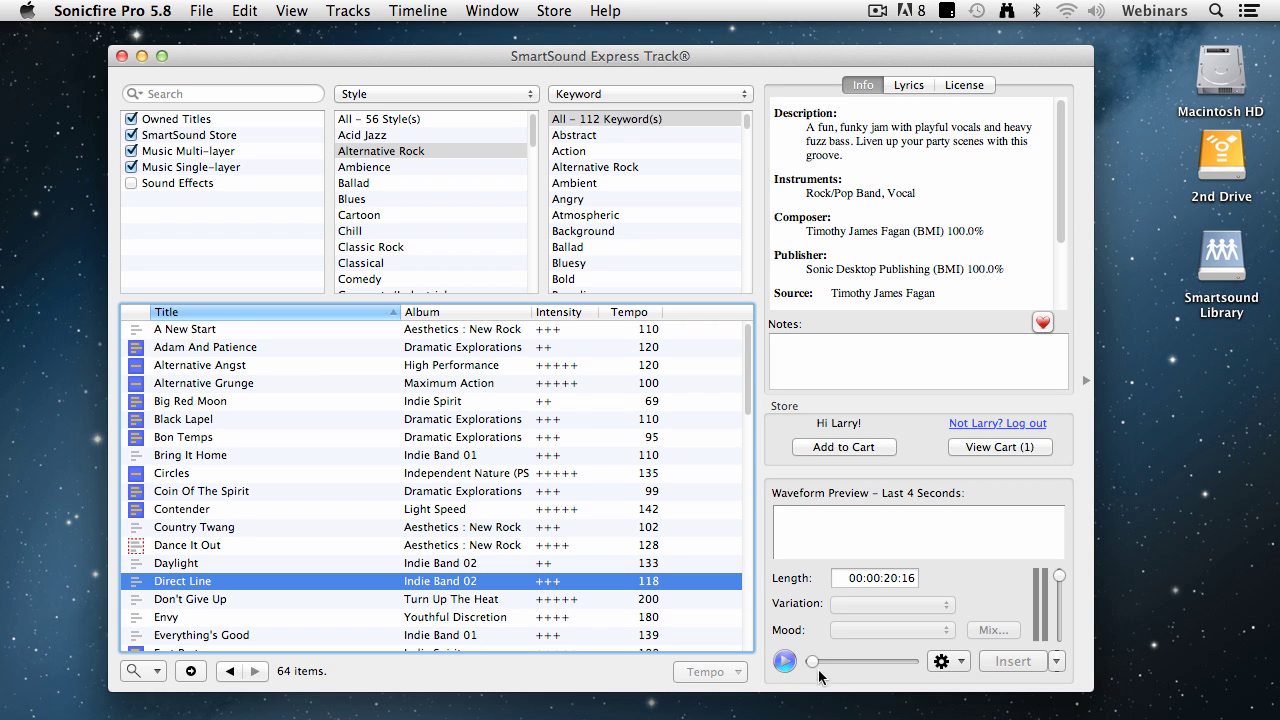
click(786, 661)
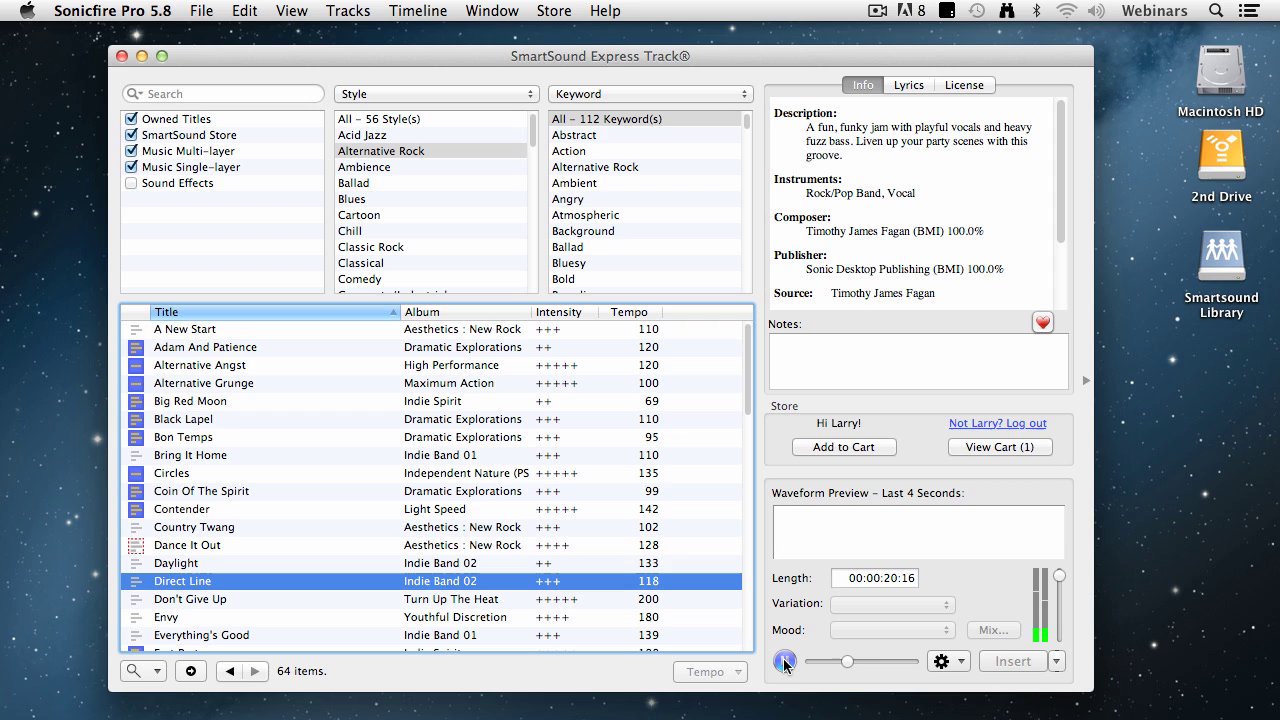
click(785, 662)
Add Direct Line to the cart as a single and apply Single Pack credits for a $0.00 total
click(890, 450)
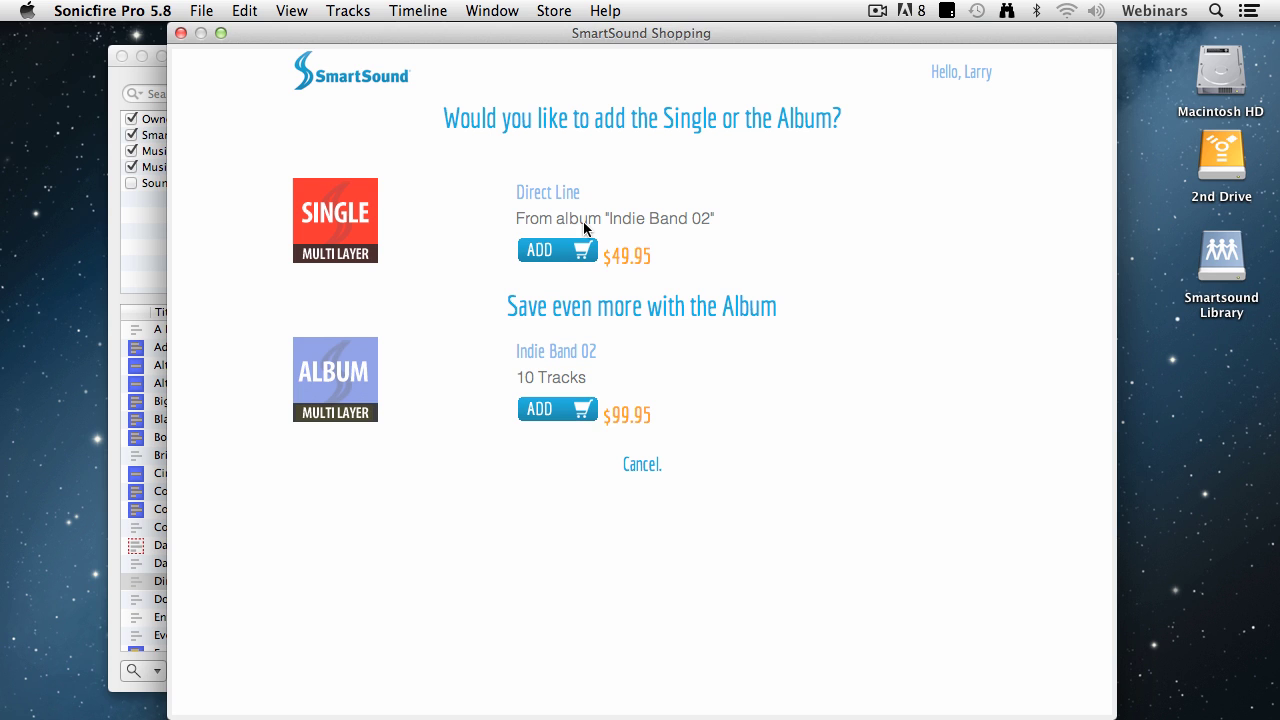
click(557, 249)
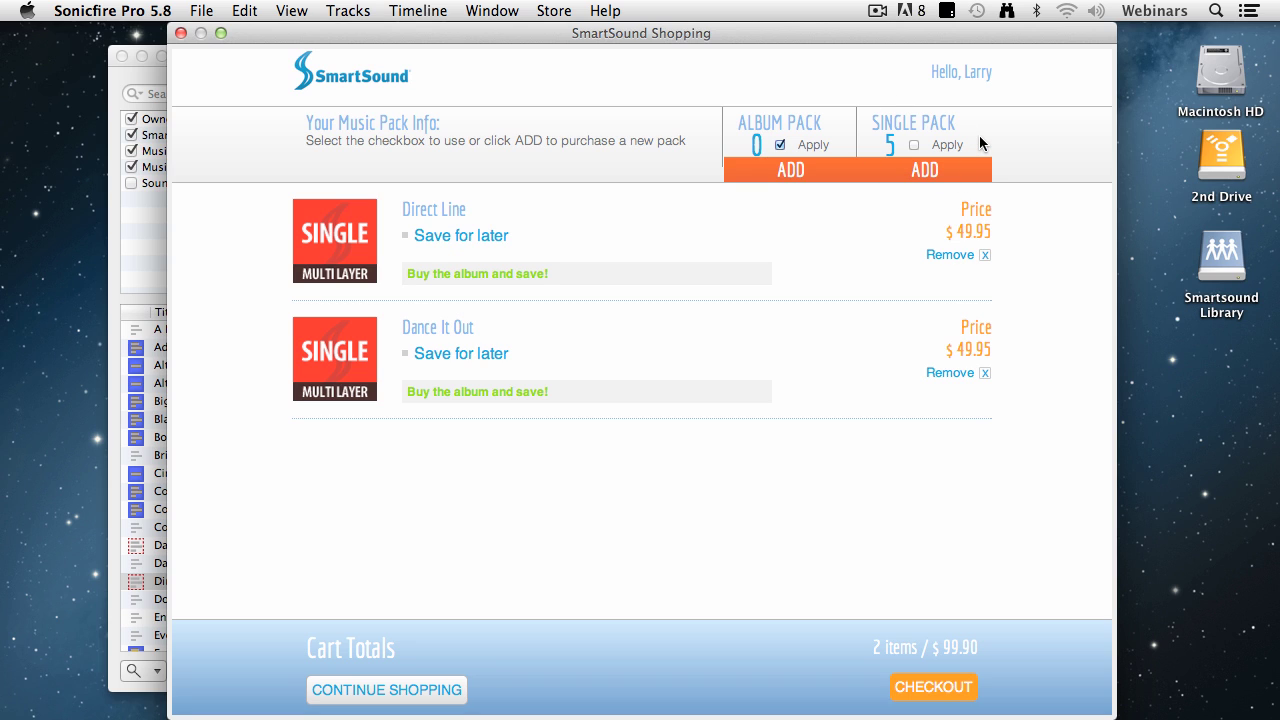
click(914, 146)
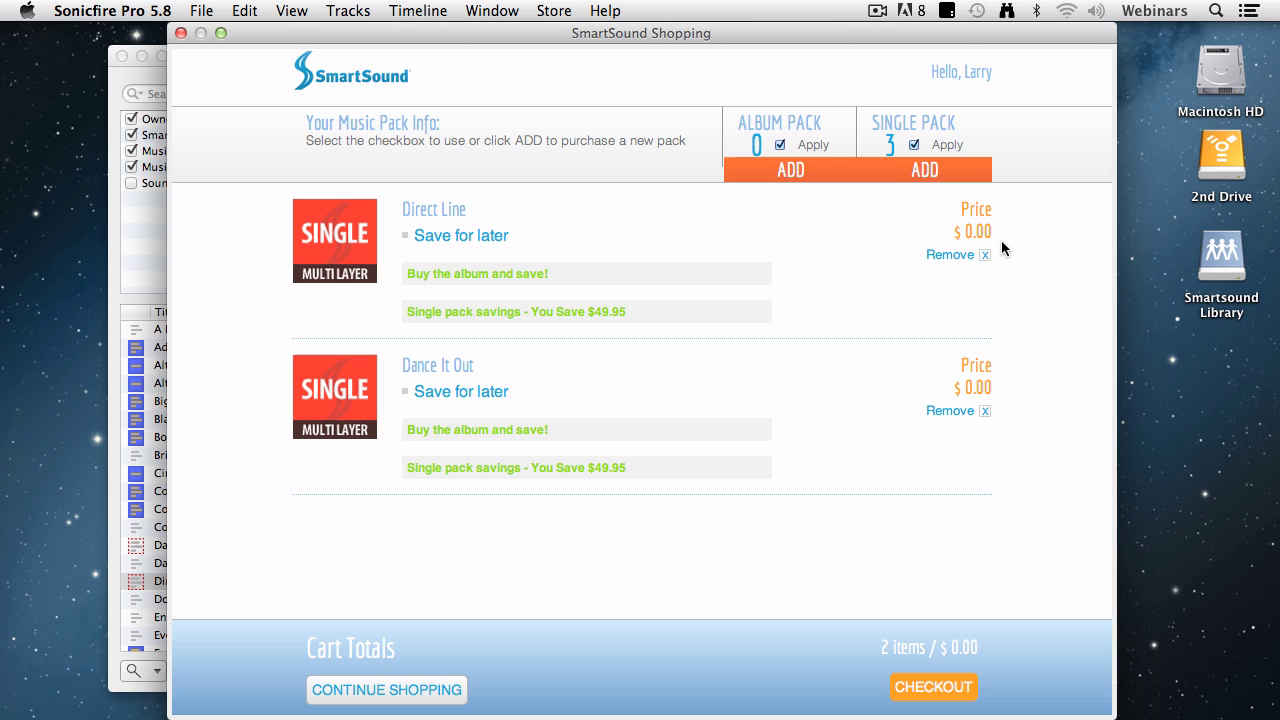
Go to checkout and fill billing details from the saved address-book entry
click(935, 687)
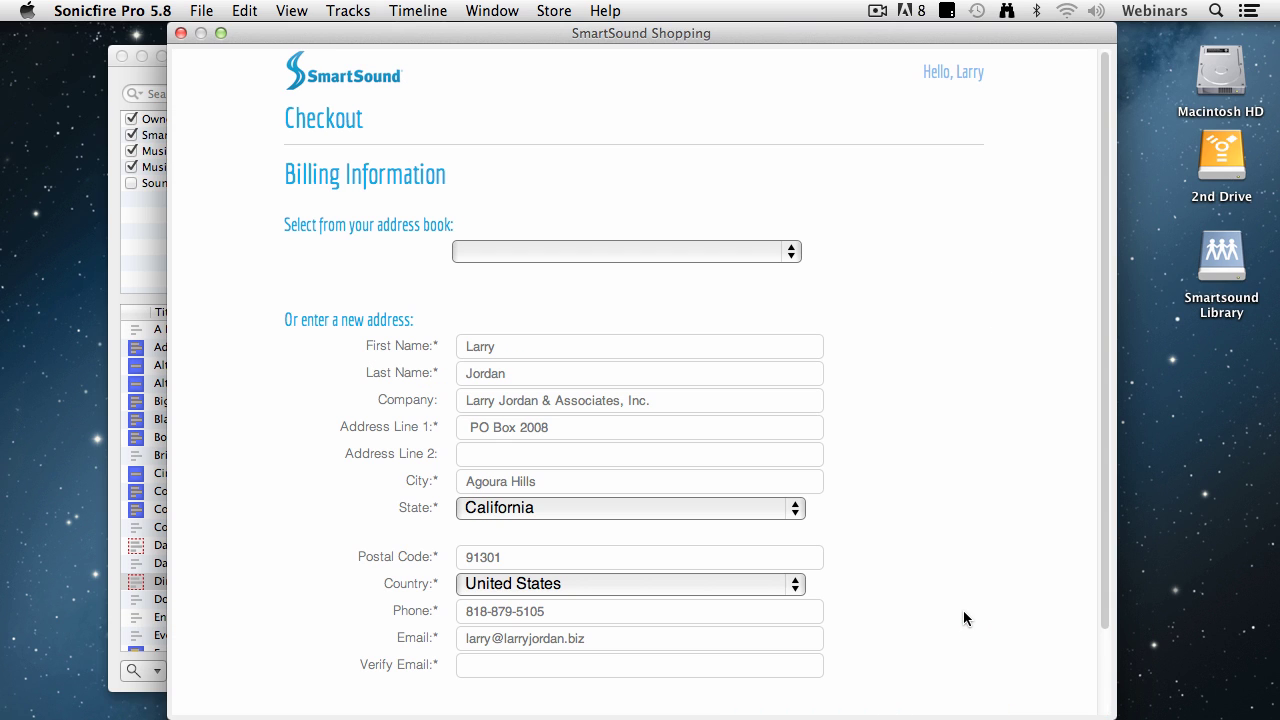
click(723, 251)
click(730, 272)
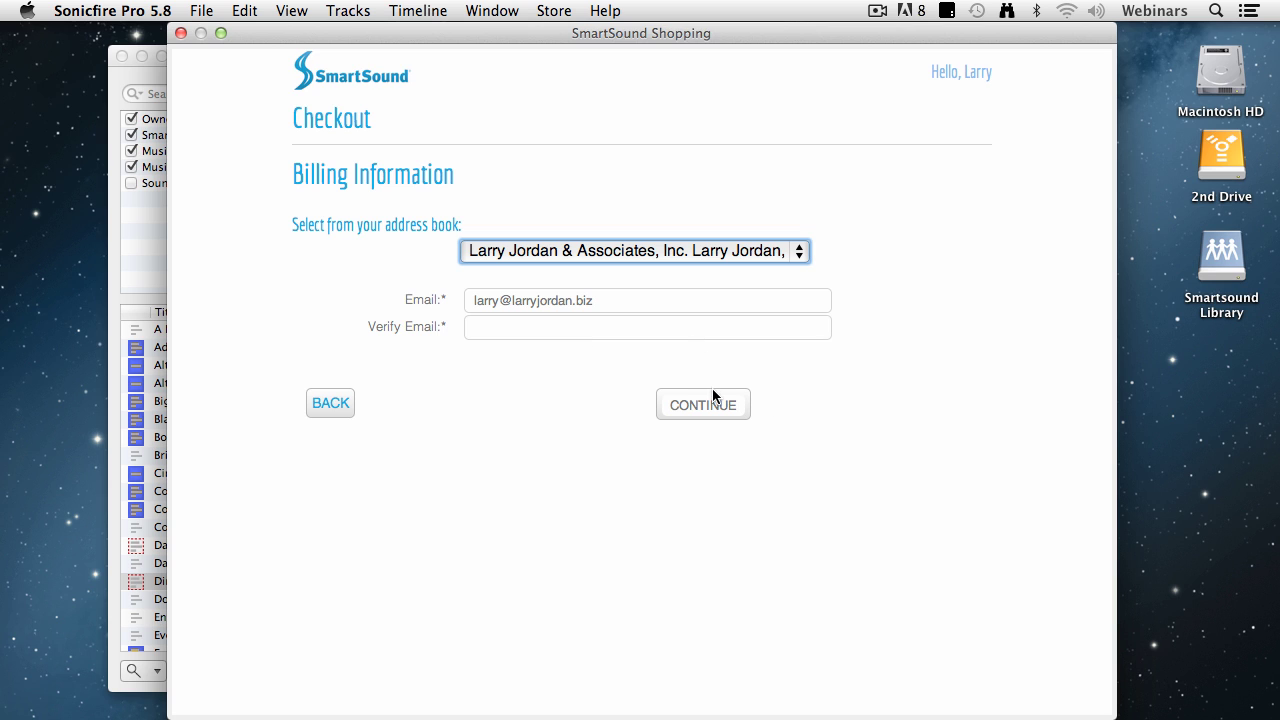
Enter the billing e-mail in Verify Email and continue to the checkout review
click(642, 327)
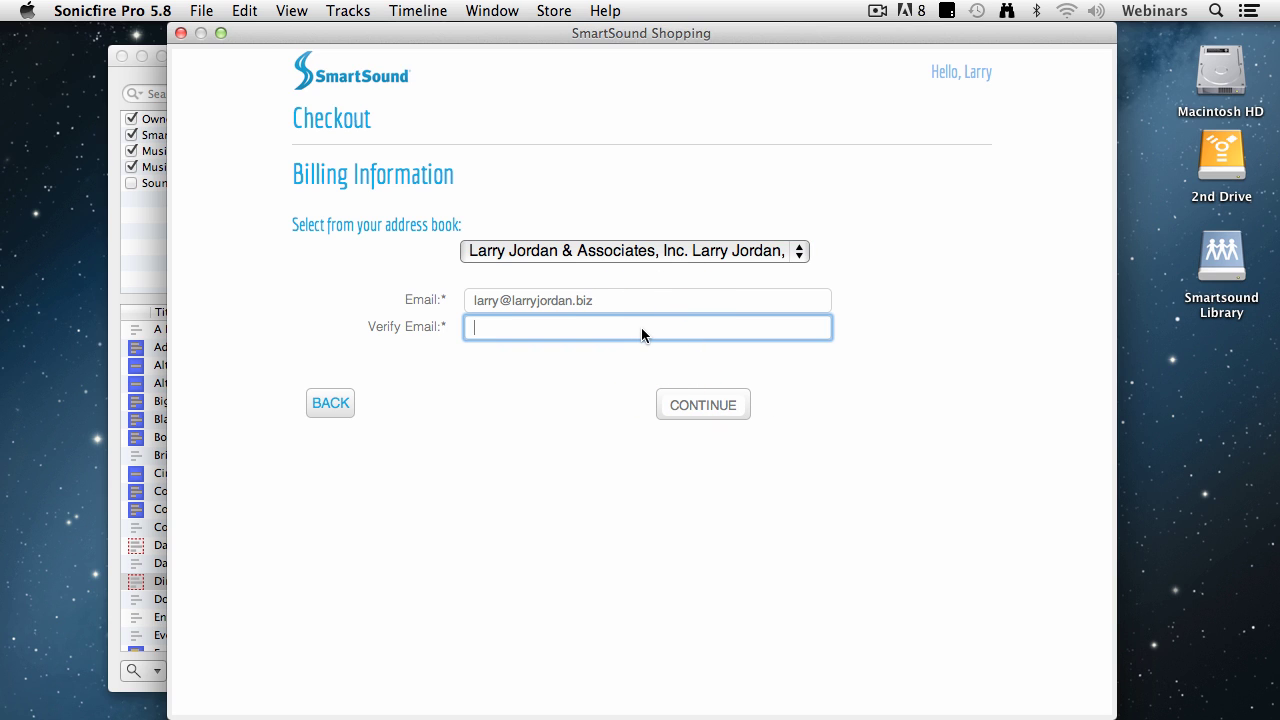
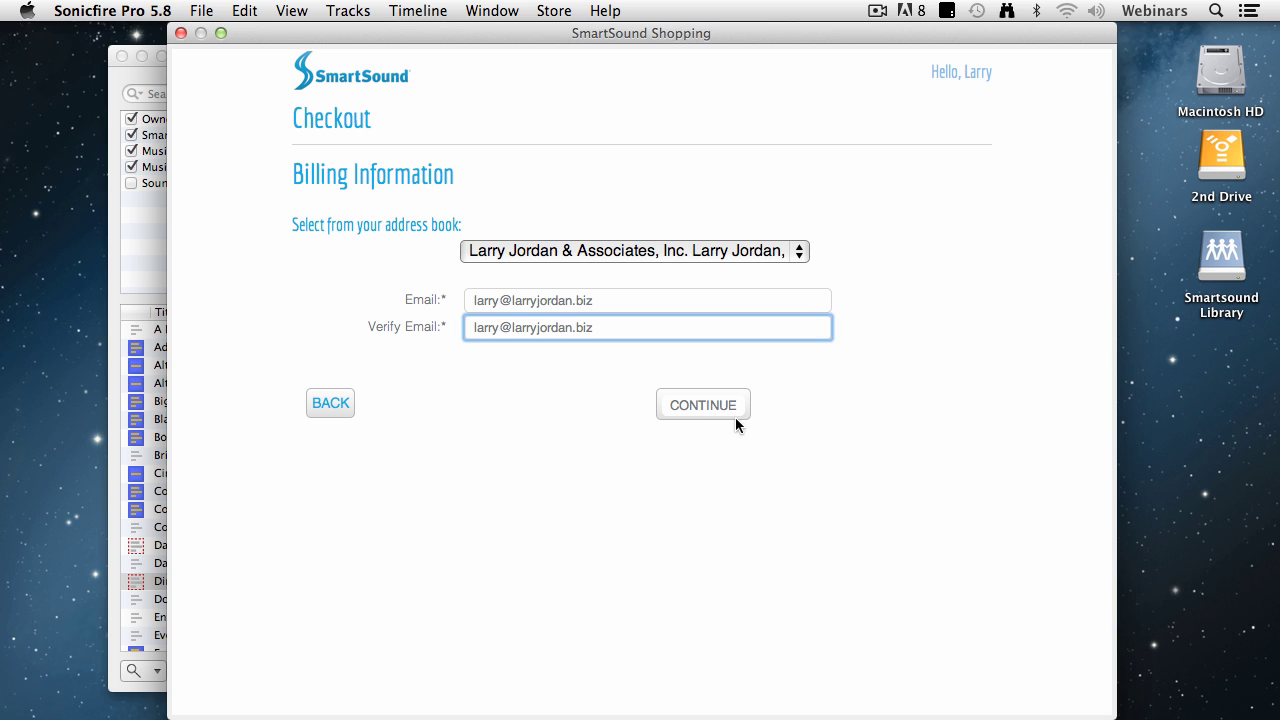
click(702, 404)
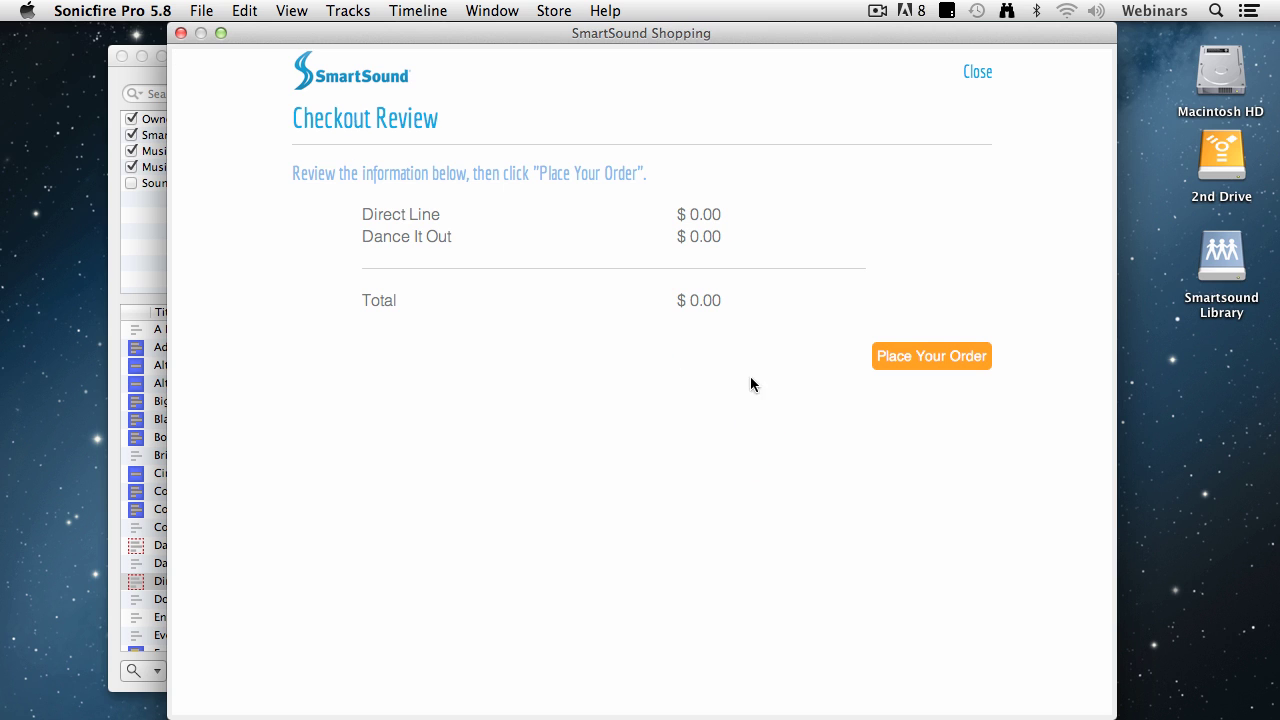
Place the $0.00 order for Direct Line and Dance It Out and download them now
click(921, 354)
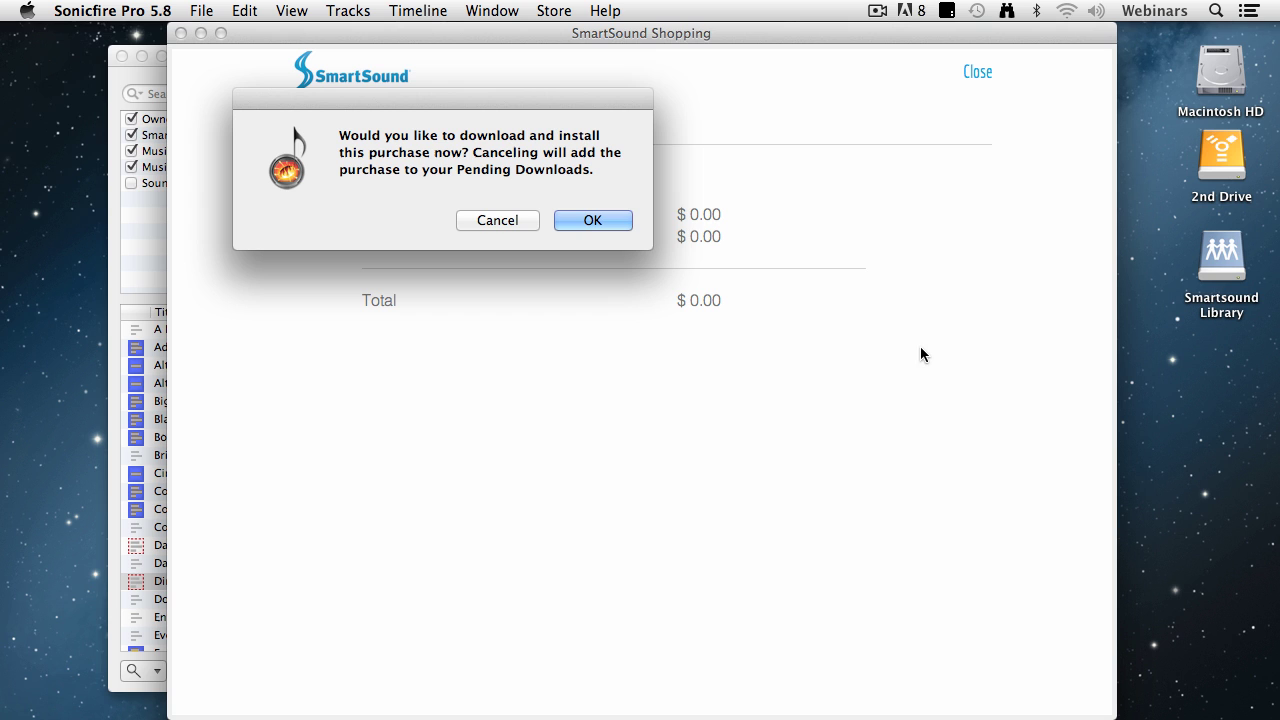
click(618, 220)
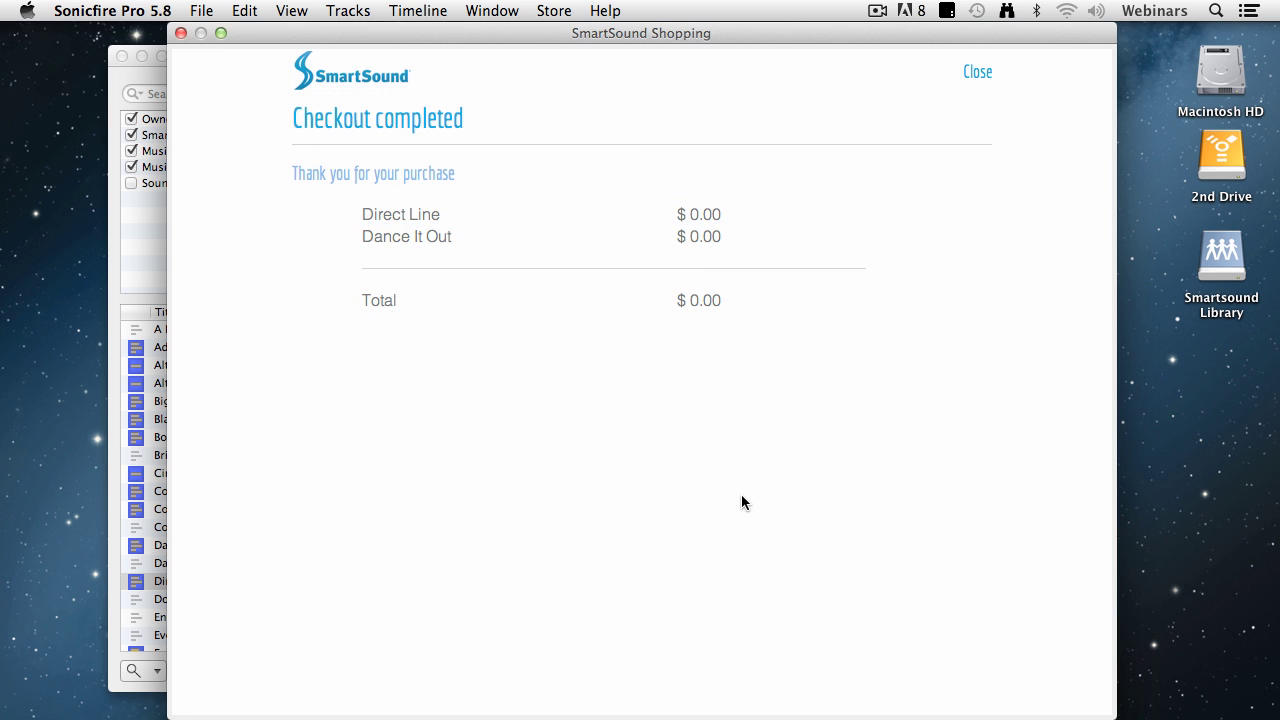
Close the SmartSound Shopping window to return to the Express Track library
click(181, 34)
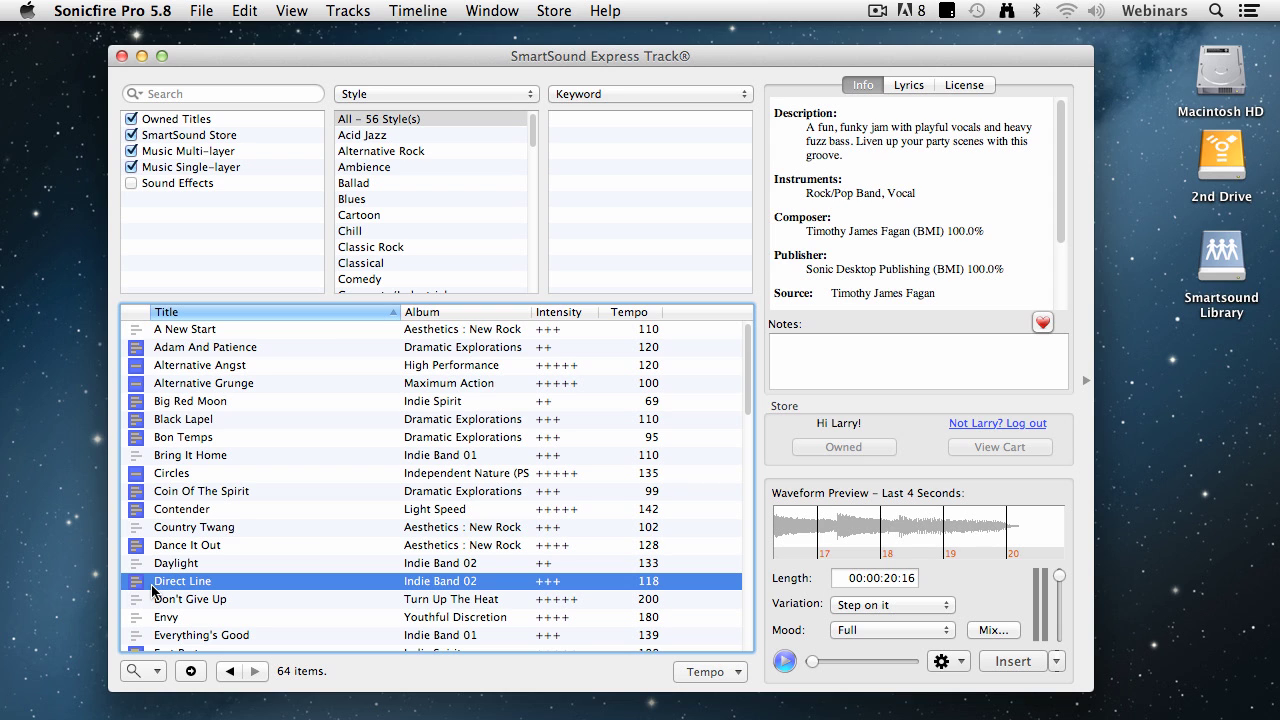
Filter the style list, preview A Million Miles, then show its lyrics and play it again
click(363, 184)
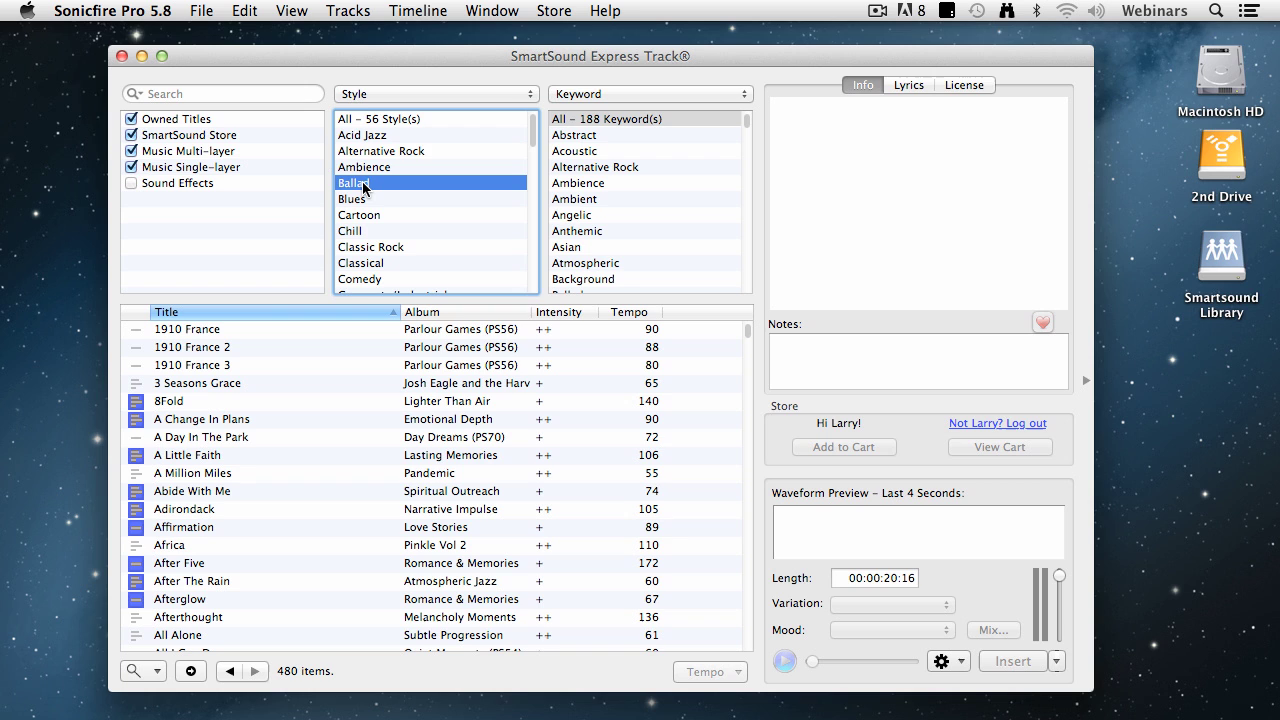
click(222, 476)
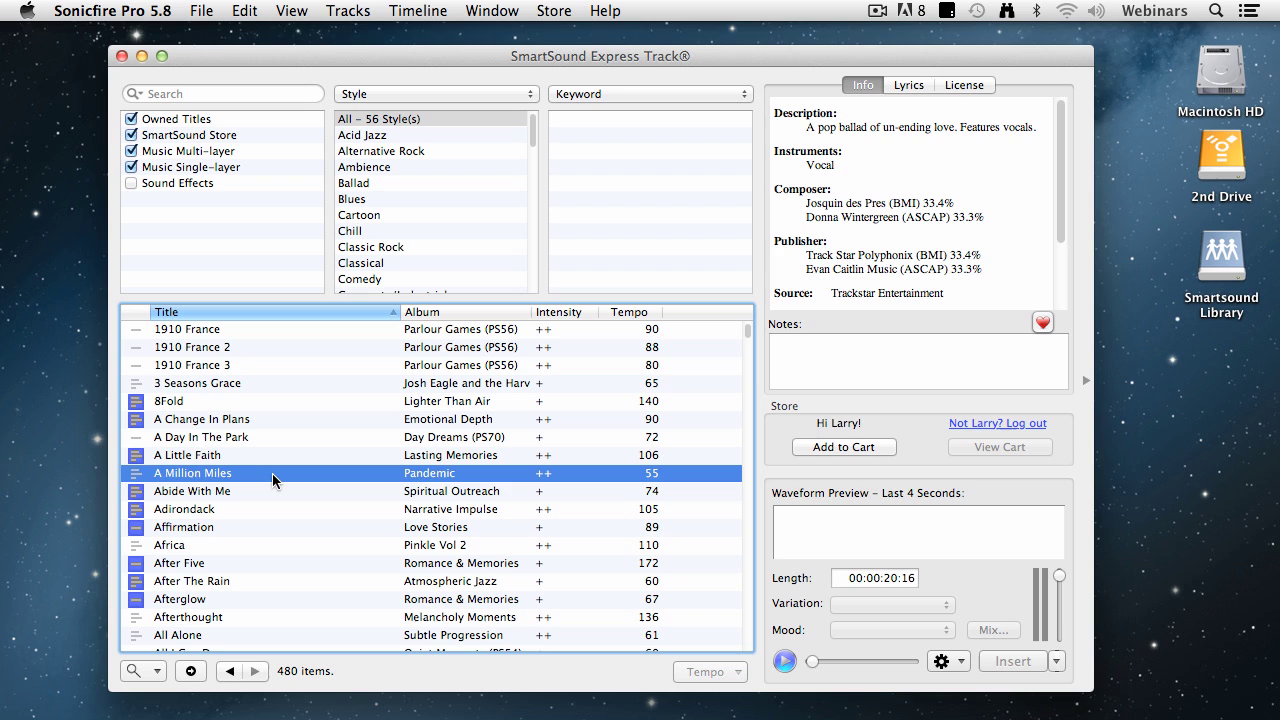
click(785, 662)
click(784, 661)
click(903, 86)
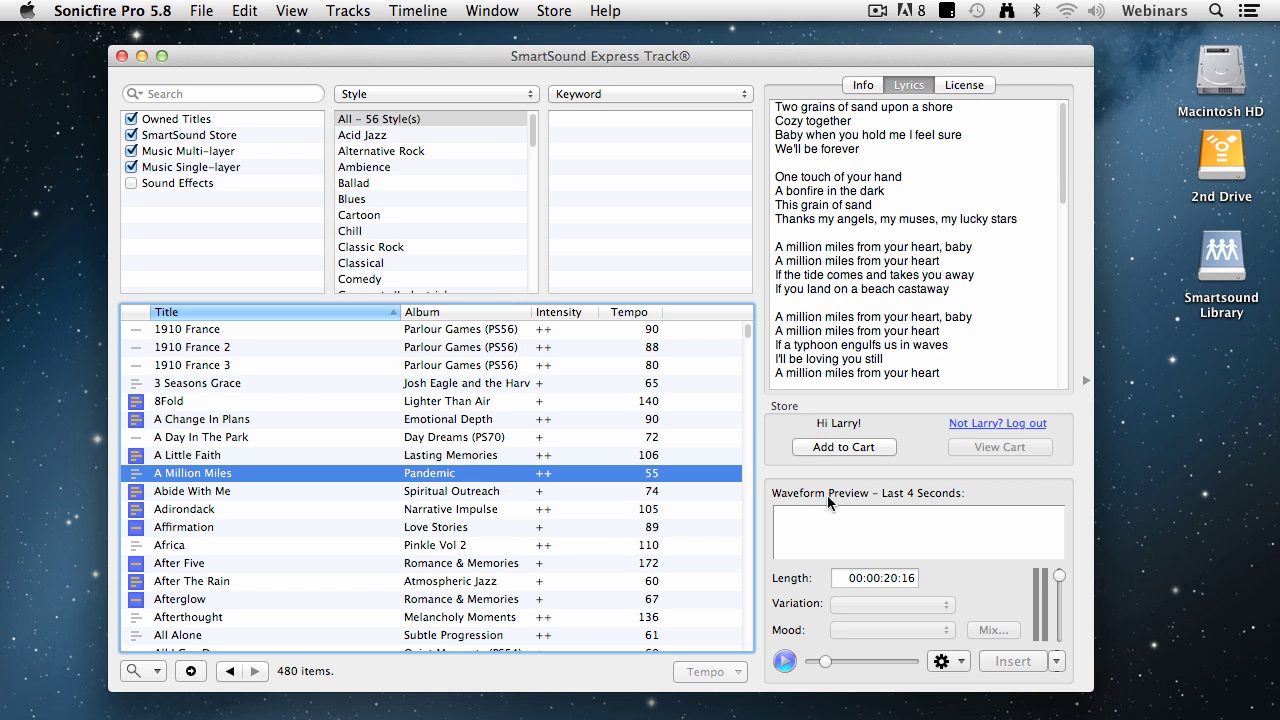
click(787, 660)
Filter to Alternative Rock, select Bring It Home, show its Info tab, and preview it briefly
click(442, 150)
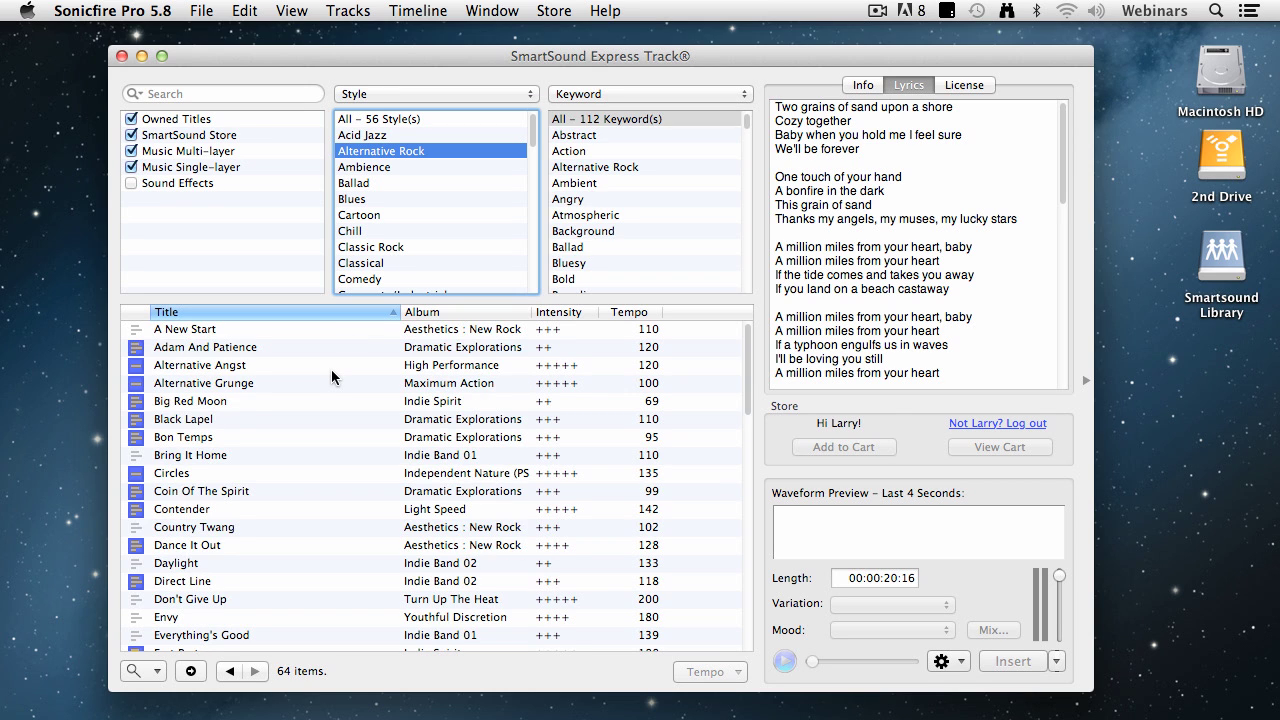
click(208, 460)
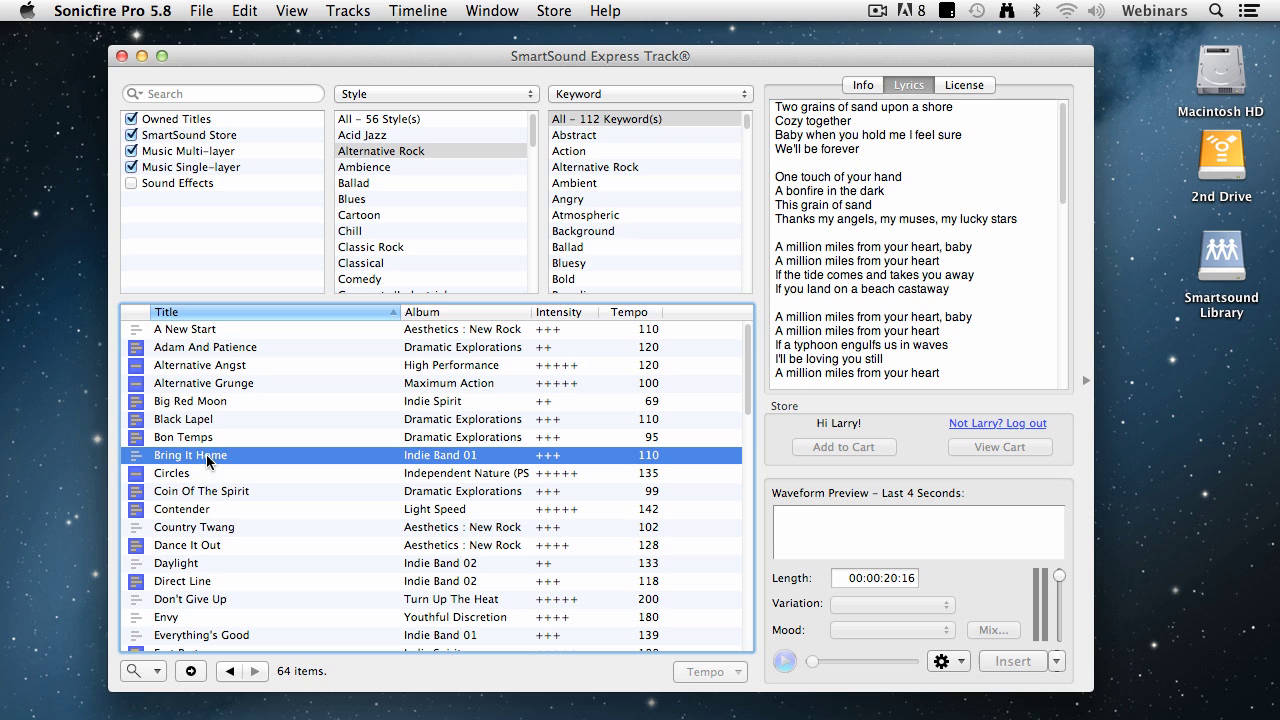
click(863, 86)
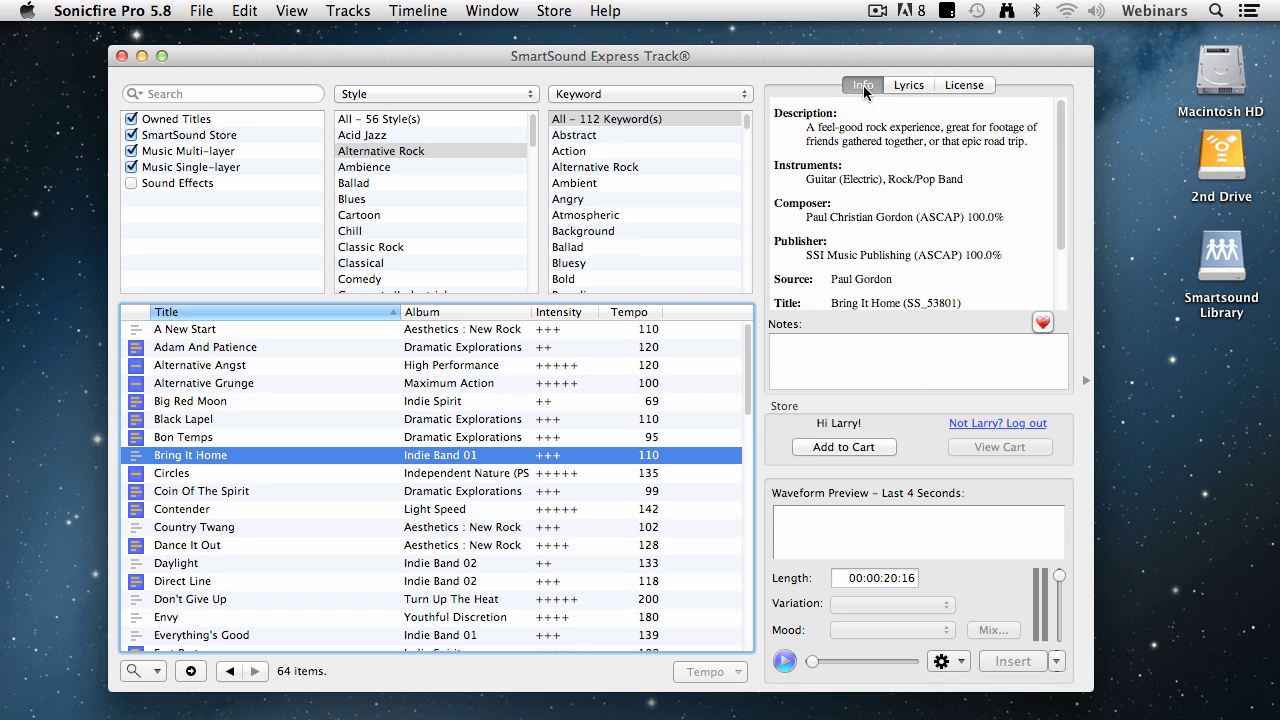
click(781, 659)
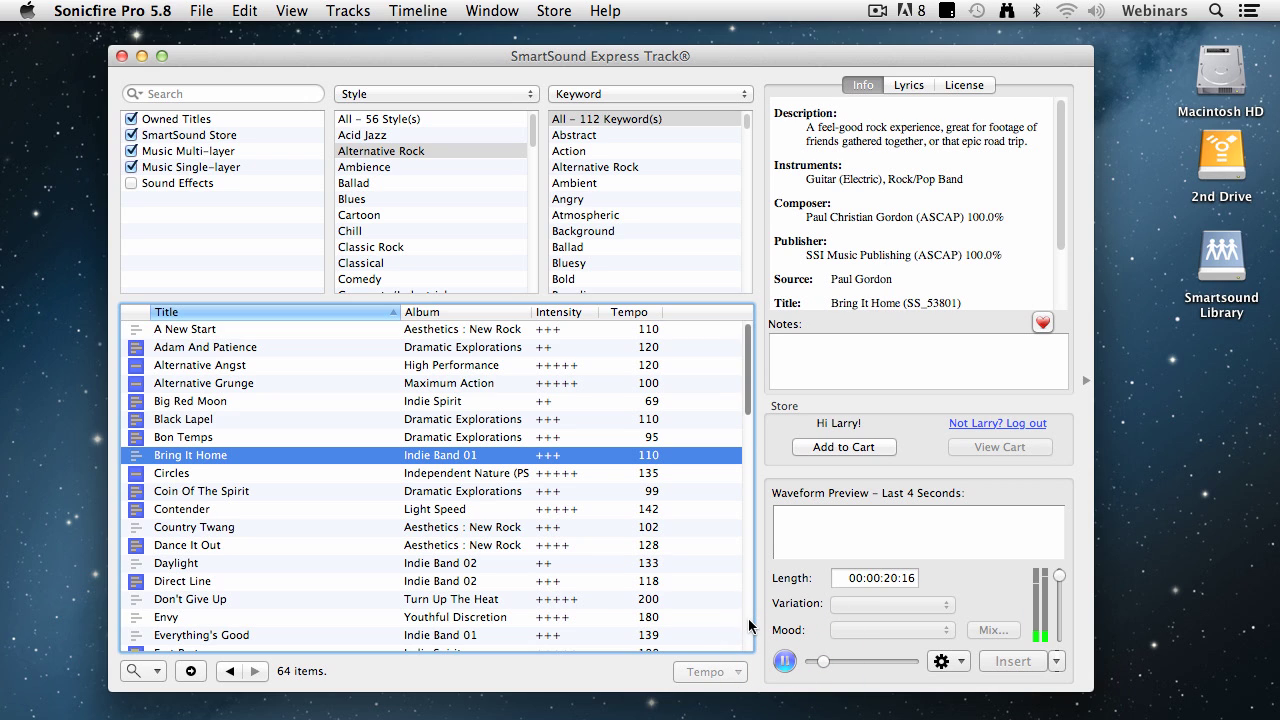
click(784, 663)
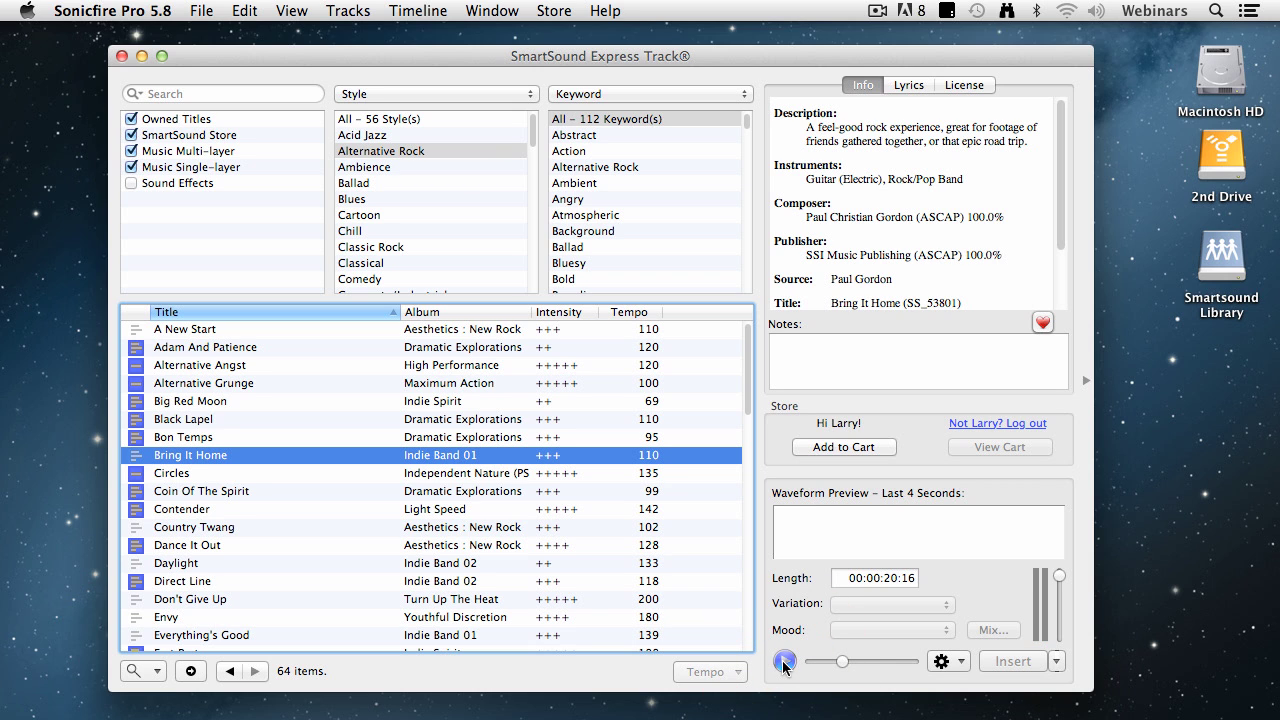
Add Bring It Home to the cart, accept re-downloading the owned single, and install it now
click(836, 448)
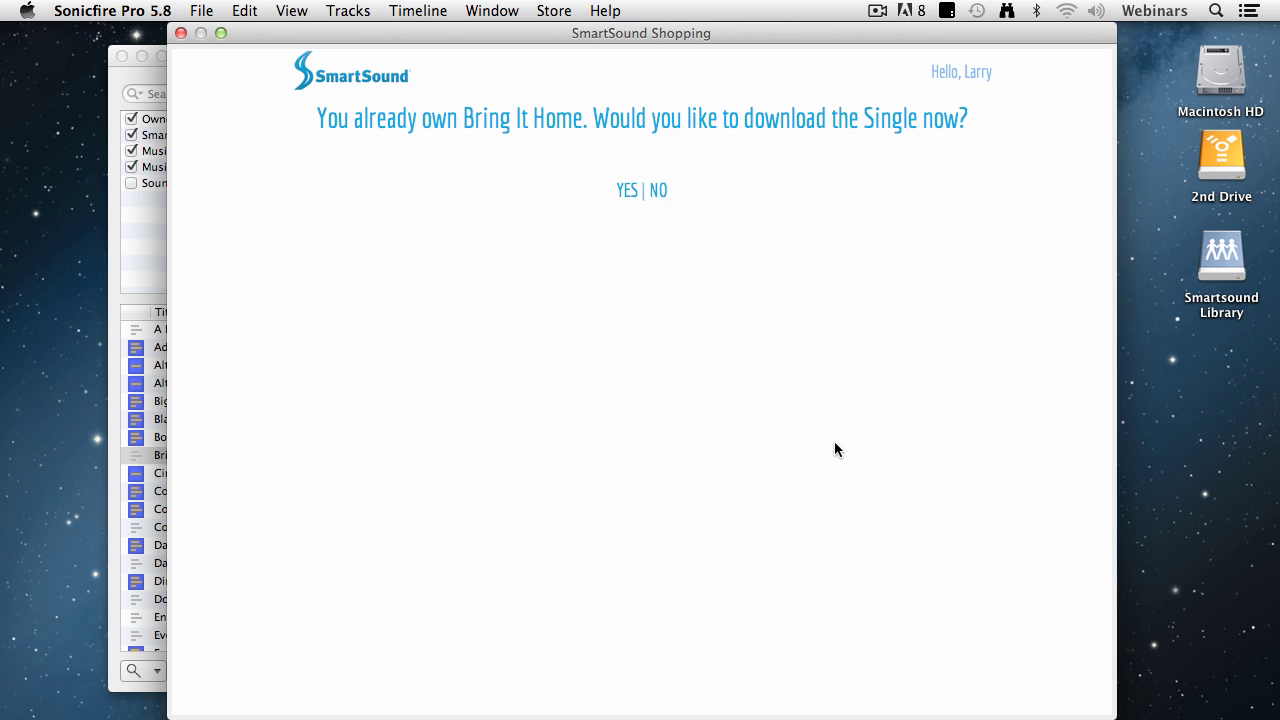
click(627, 189)
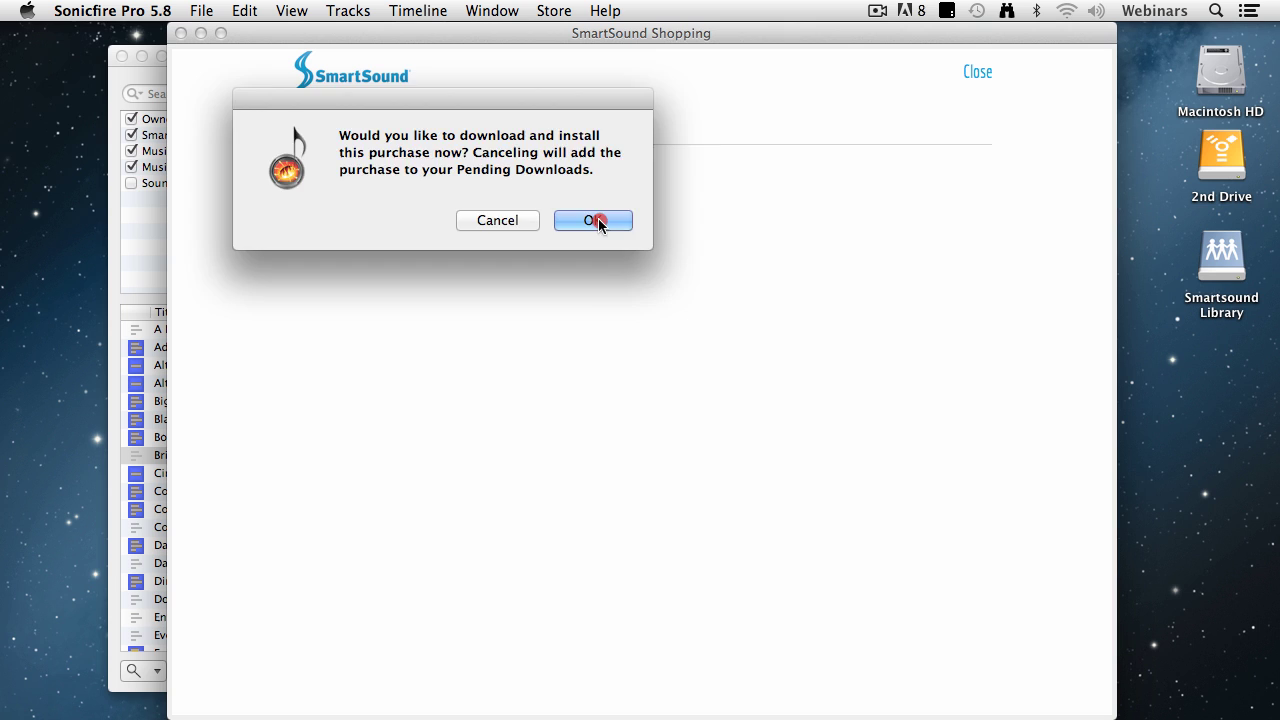
click(597, 220)
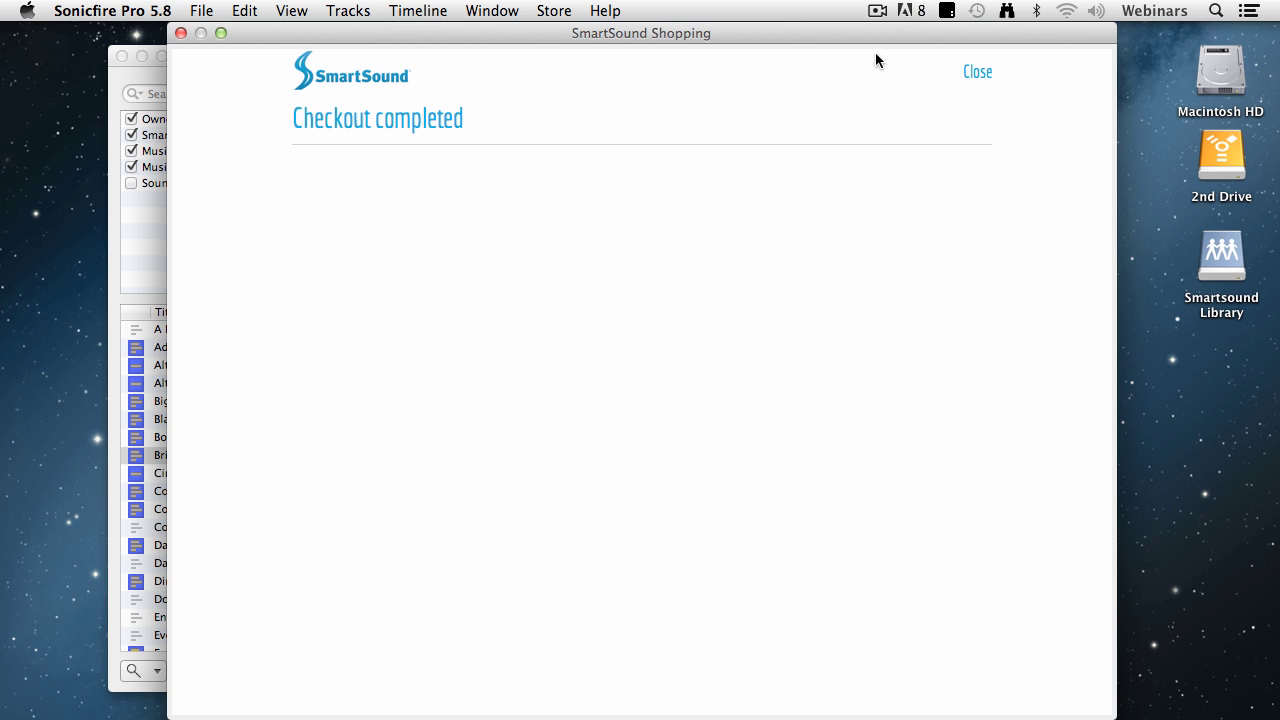
Close the SmartSound Shopping window, then play and stop a preview of Don't Give Up
click(979, 71)
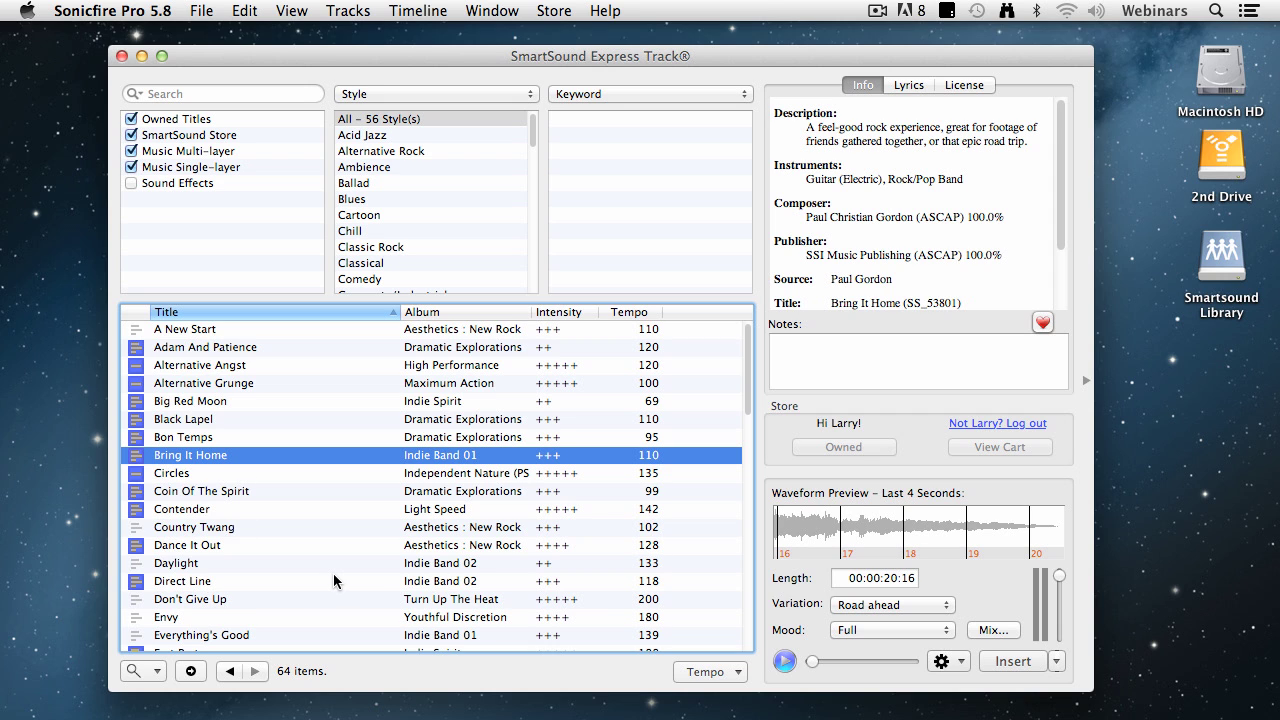
click(211, 601)
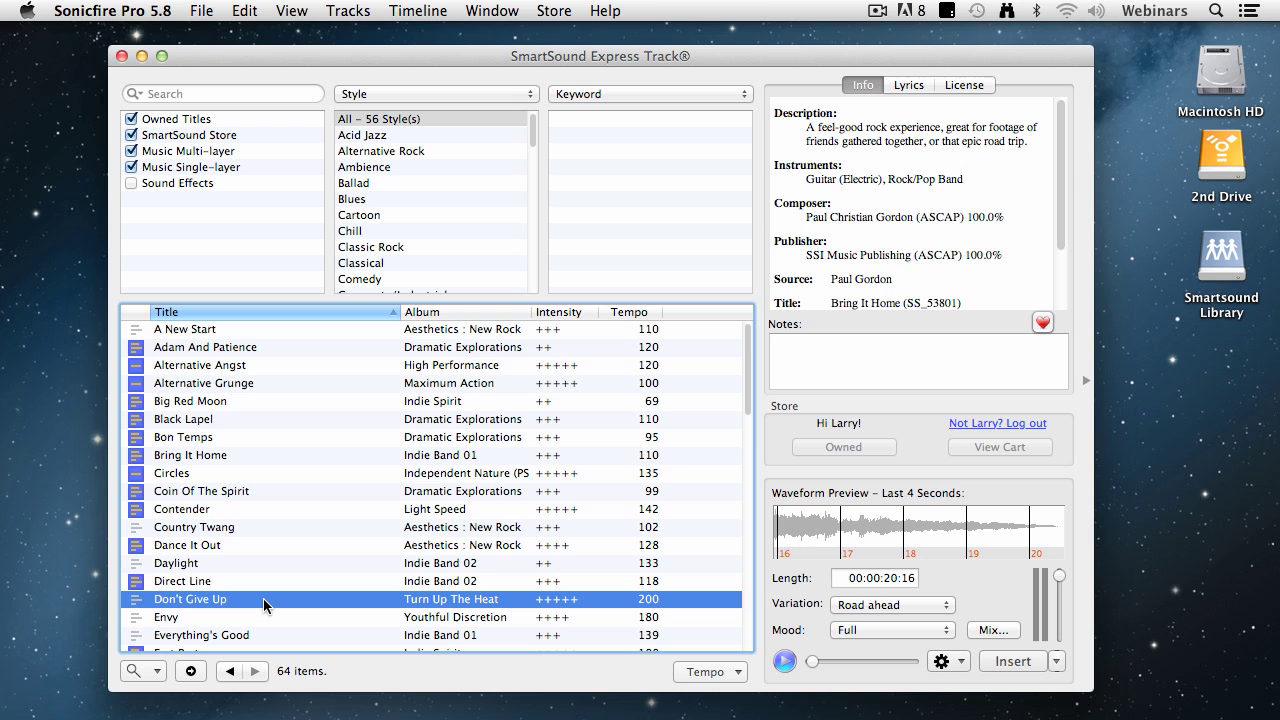
click(785, 662)
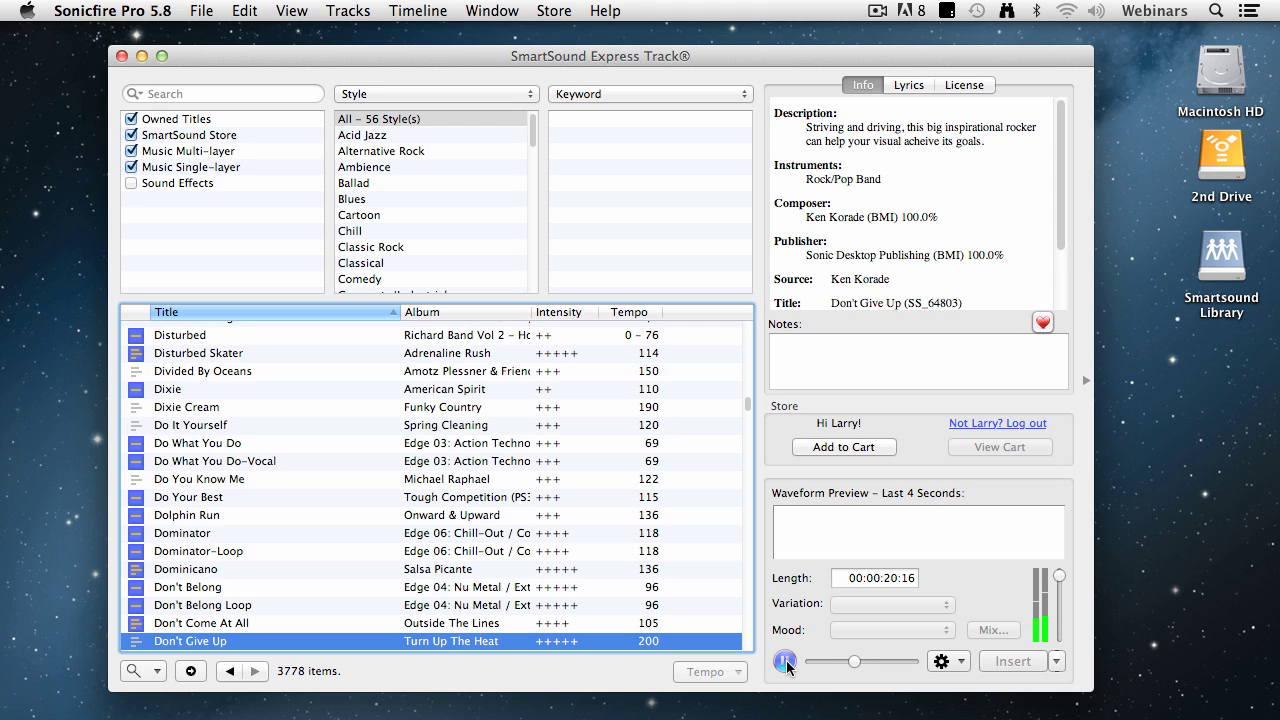
click(785, 662)
Add only the Don't Give Up single to the cart at $49.95, declining the pack and unapplying Single Pack credit
click(849, 445)
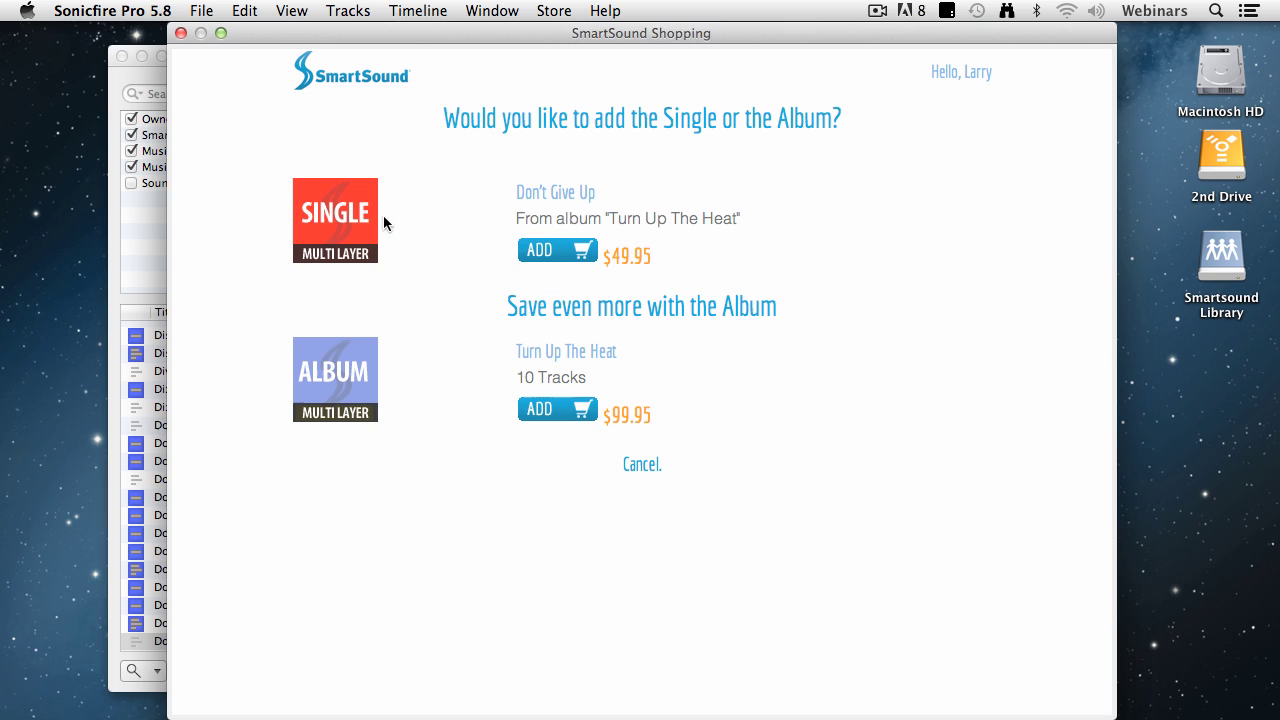
click(545, 252)
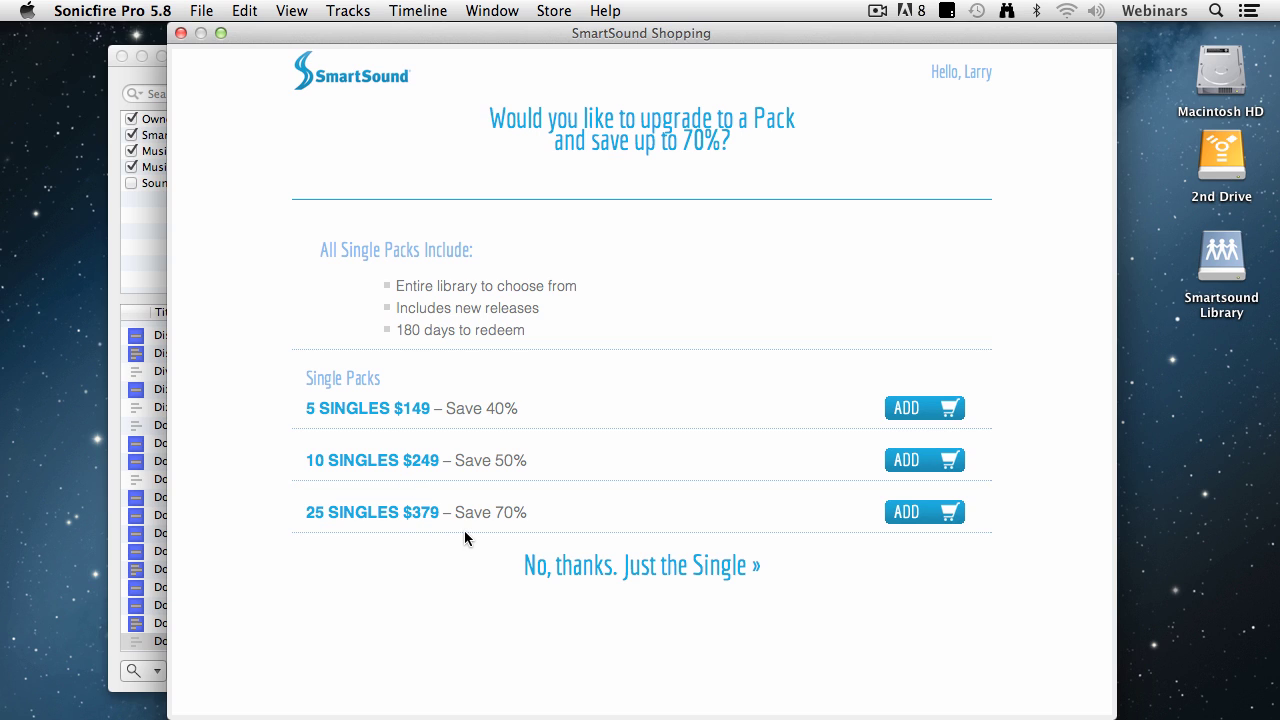
click(696, 565)
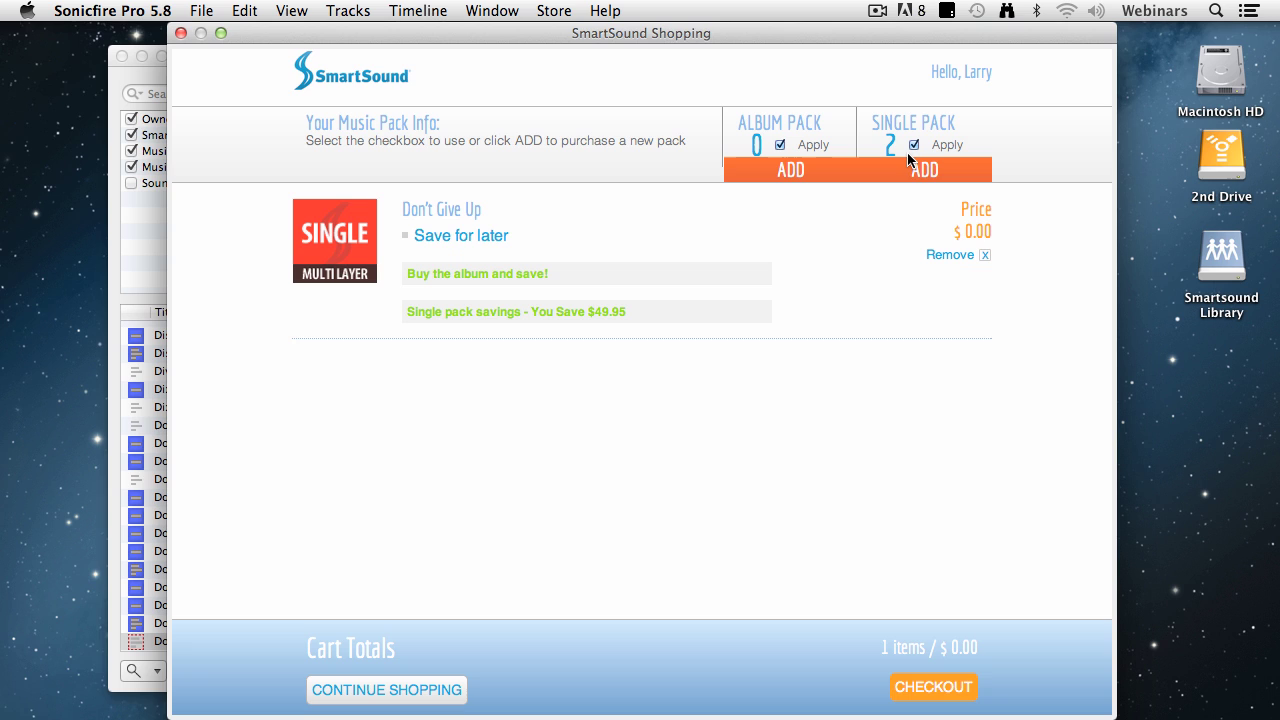
click(912, 146)
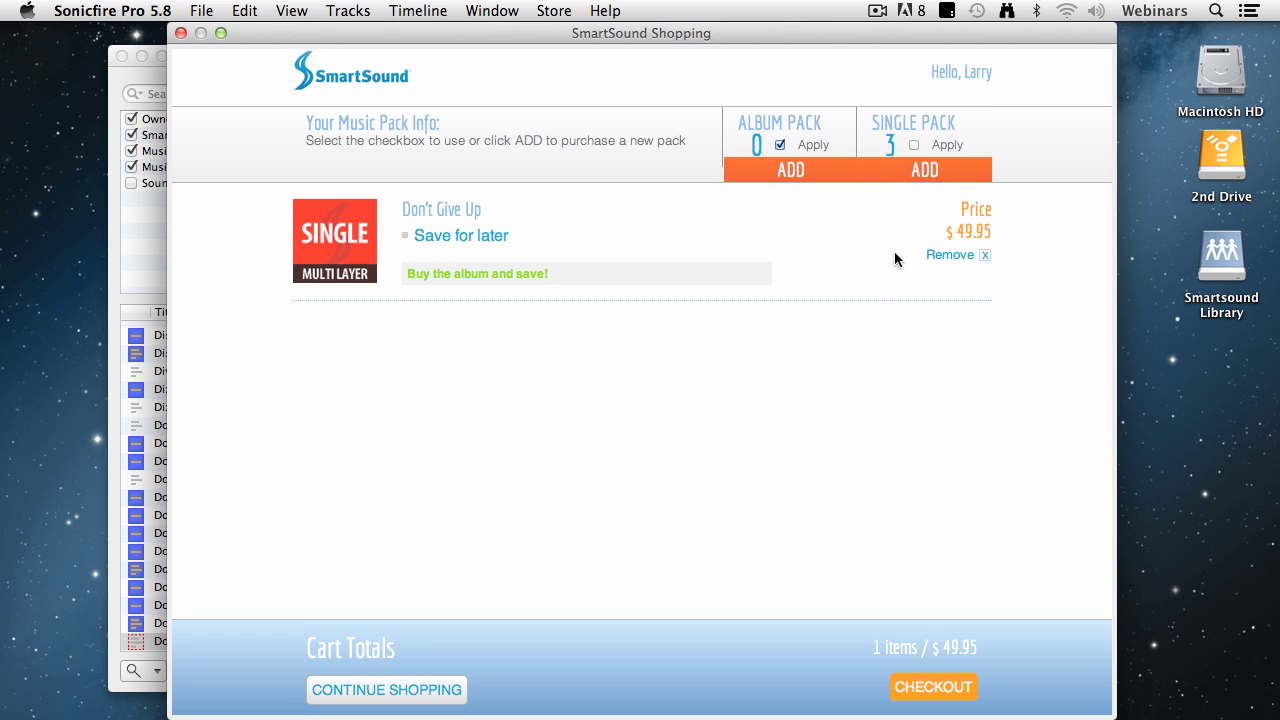
Go to Checkout and look over the blank billing address and credit card payment fields
click(938, 689)
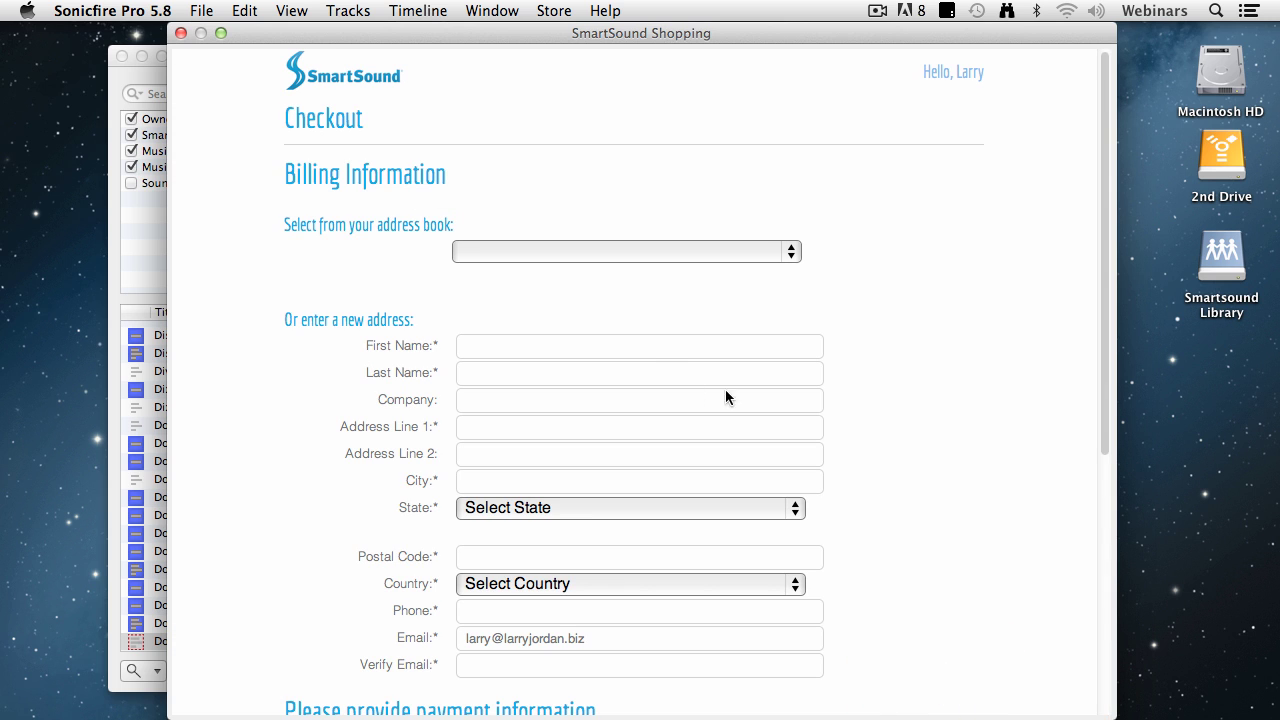
click(645, 350)
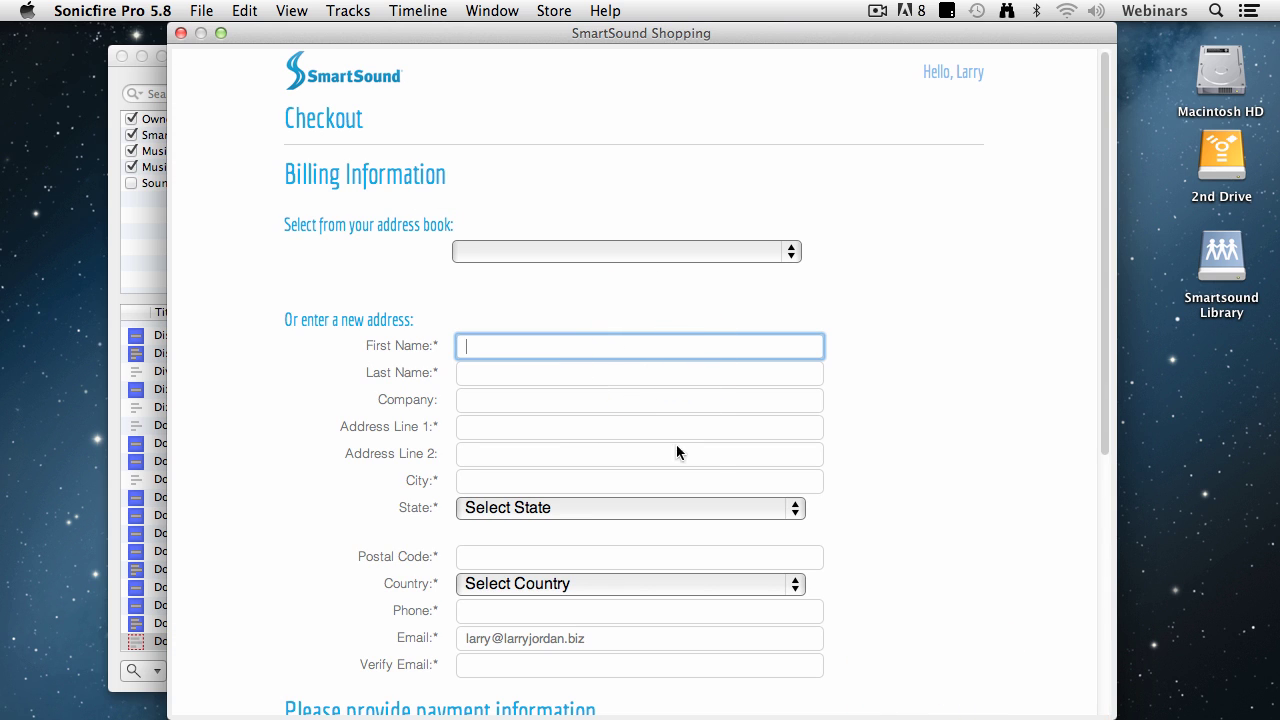
scroll(850, 460, down, 5)
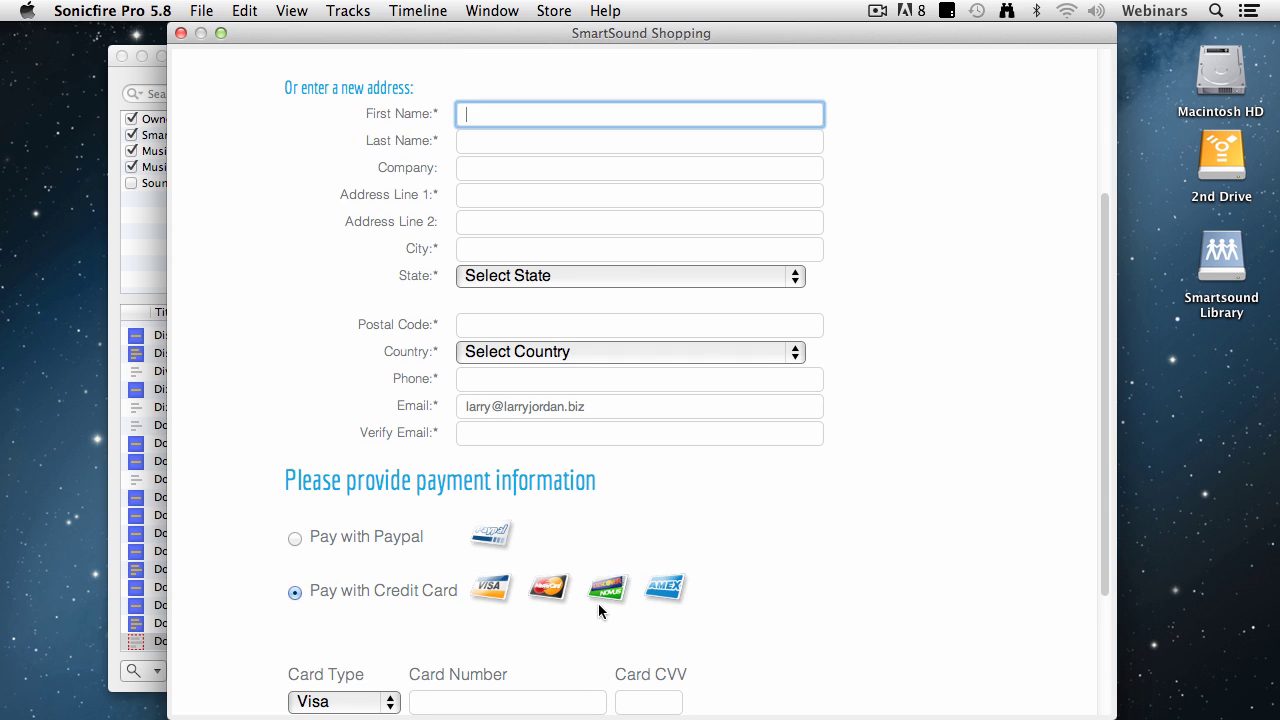
scroll(730, 587, down, 2)
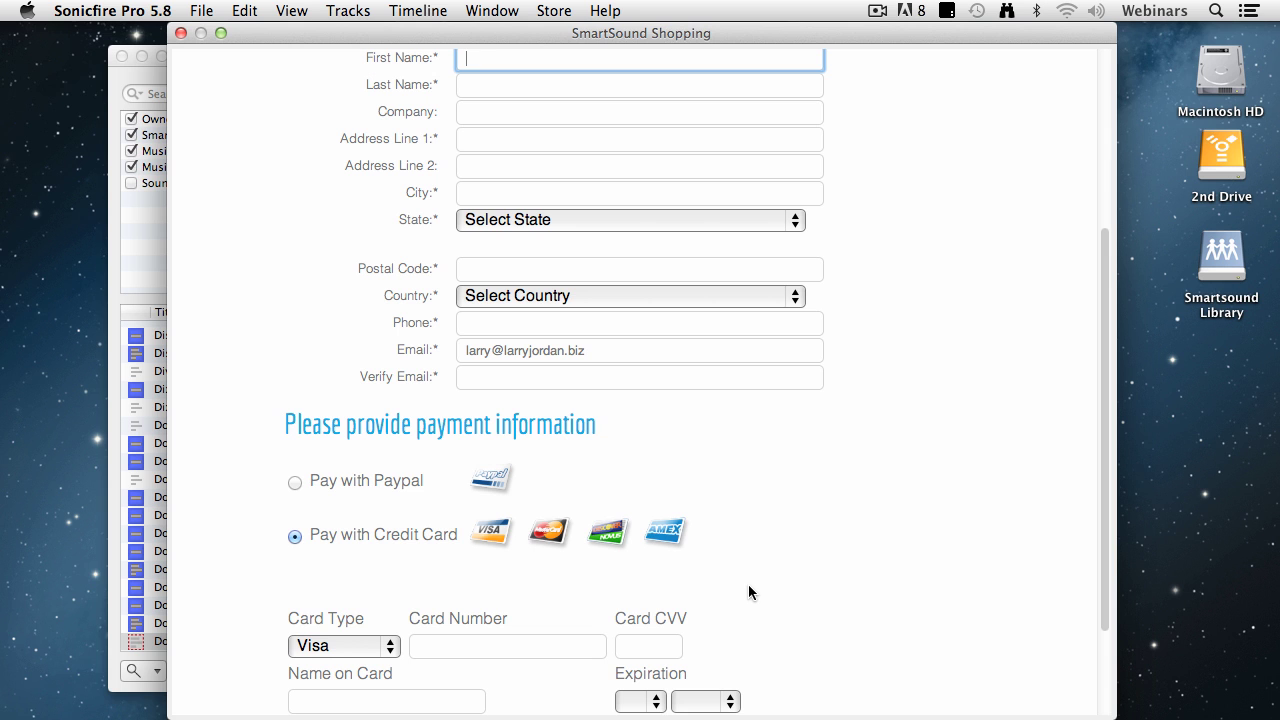
click(181, 33)
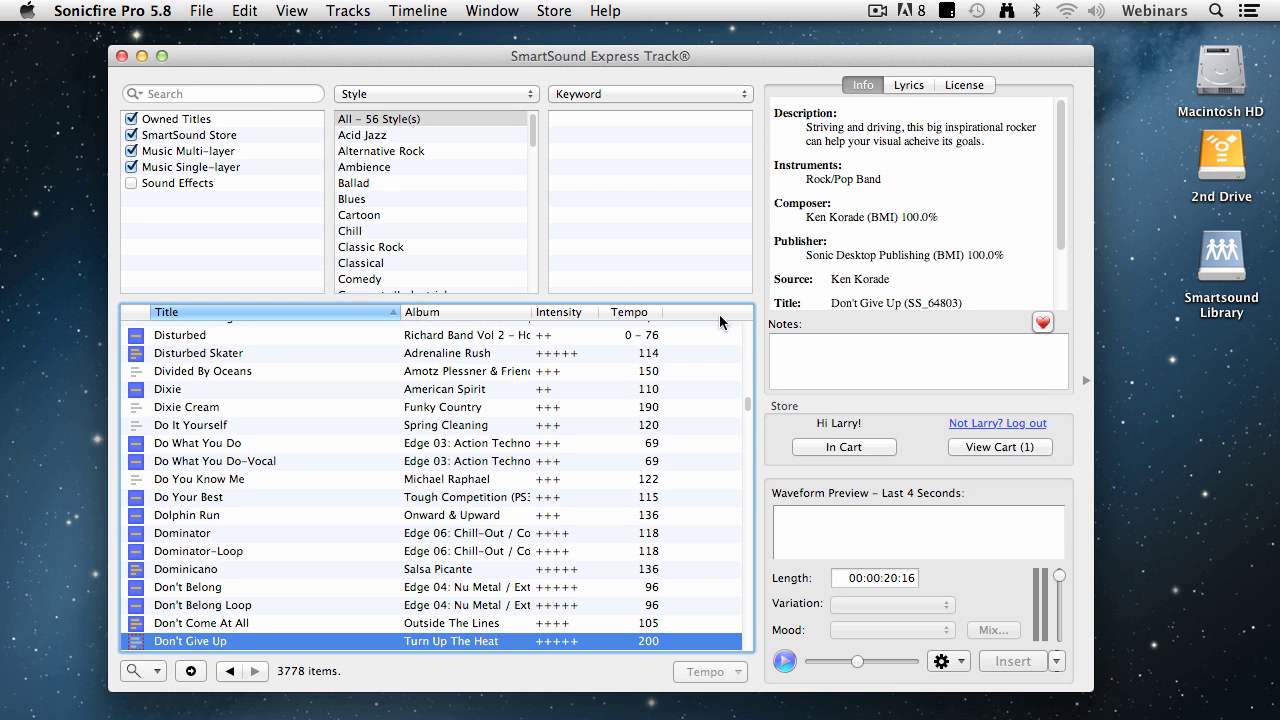